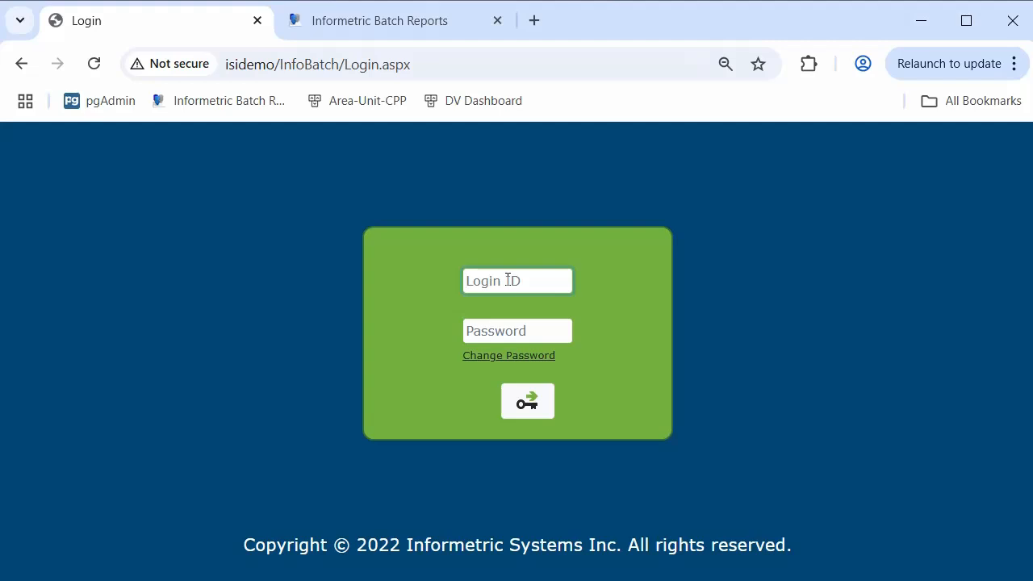
# Step: Log in to the InfoBatch web server with the login ID INFOBATCH and the account password
pyautogui.write('INFOBATCH')
pyautogui.press('Tab')
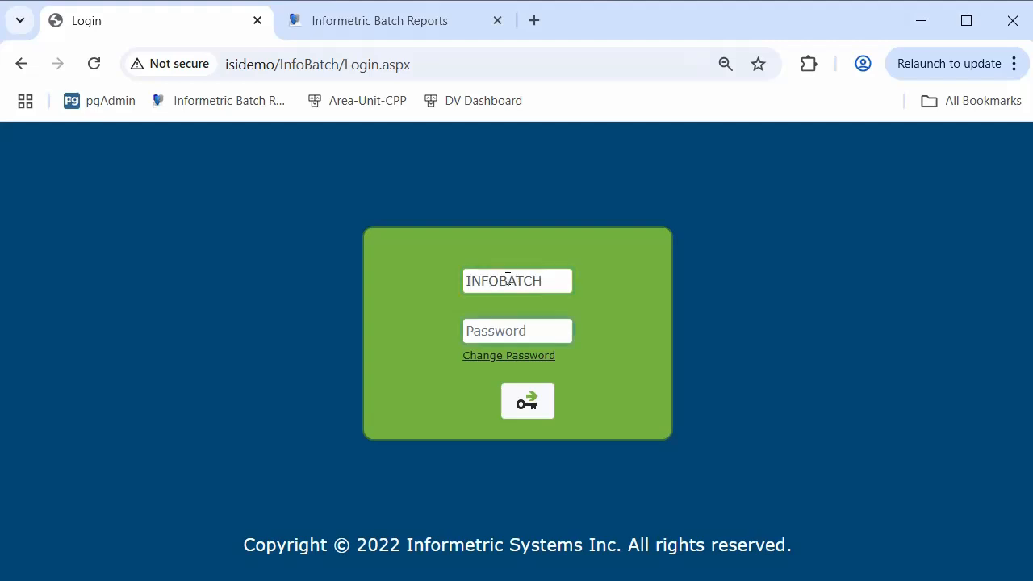
pyautogui.write('•••••••••')
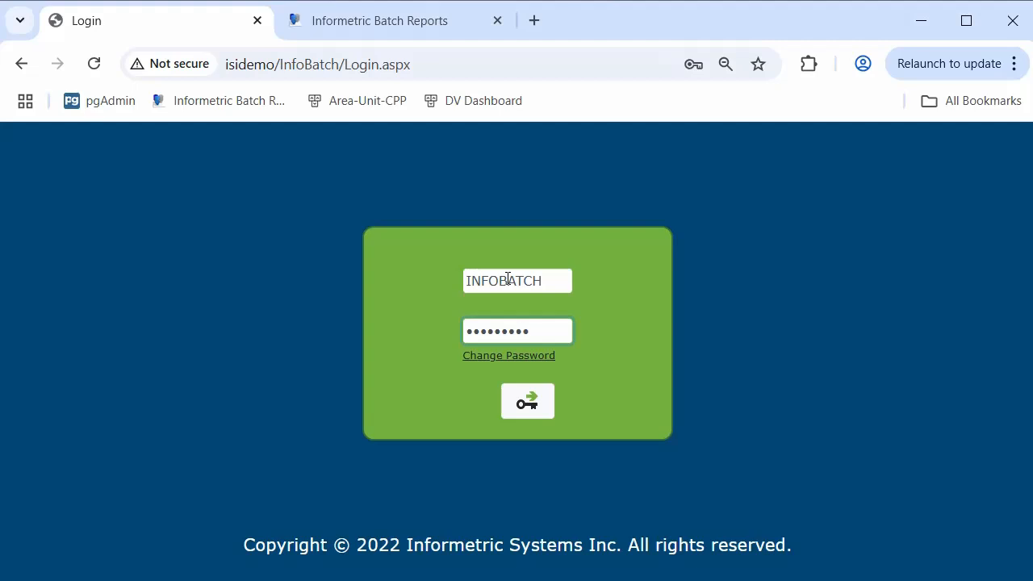
pyautogui.press('Return')
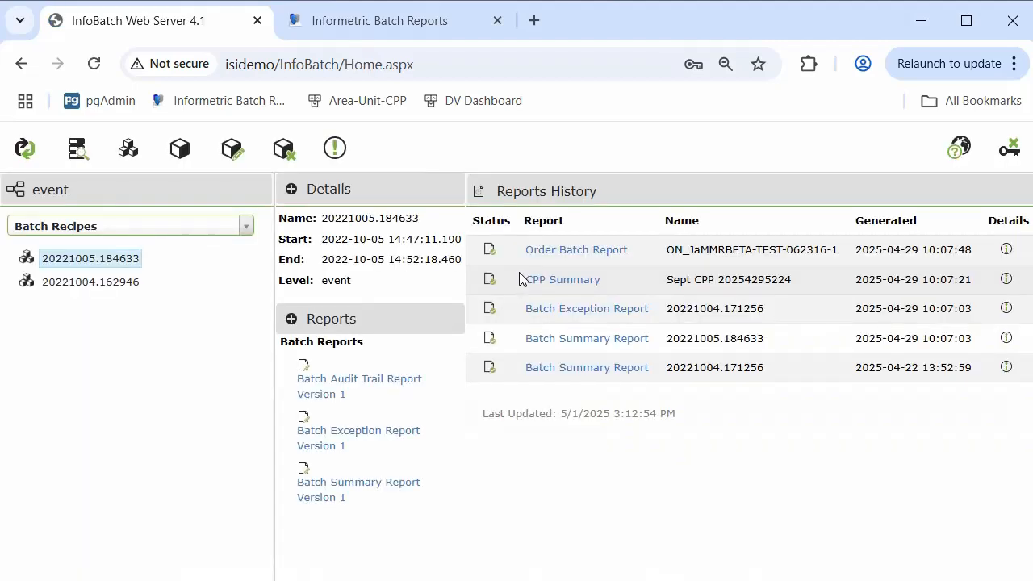
# Step: Query the batch recipes with a start date of 01-Apr-2022
pyautogui.click(76, 150)
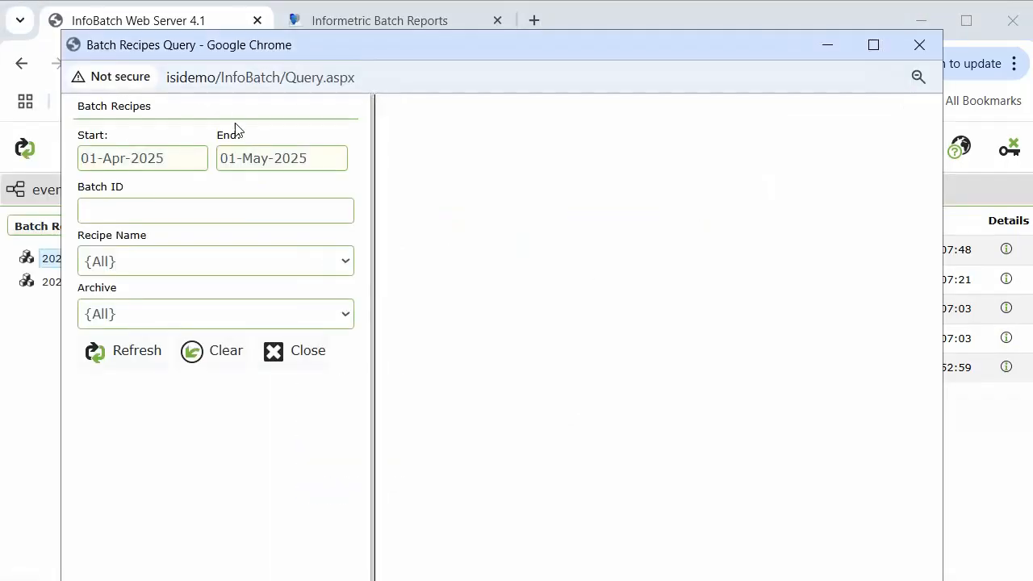
pyautogui.click(175, 158)
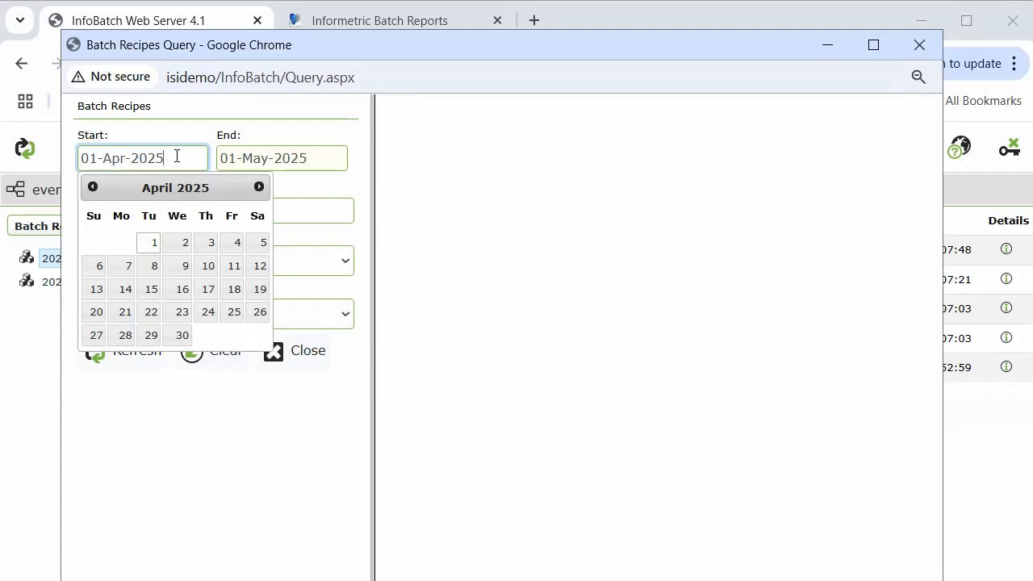
pyautogui.press('BackSpace')
pyautogui.write('2')
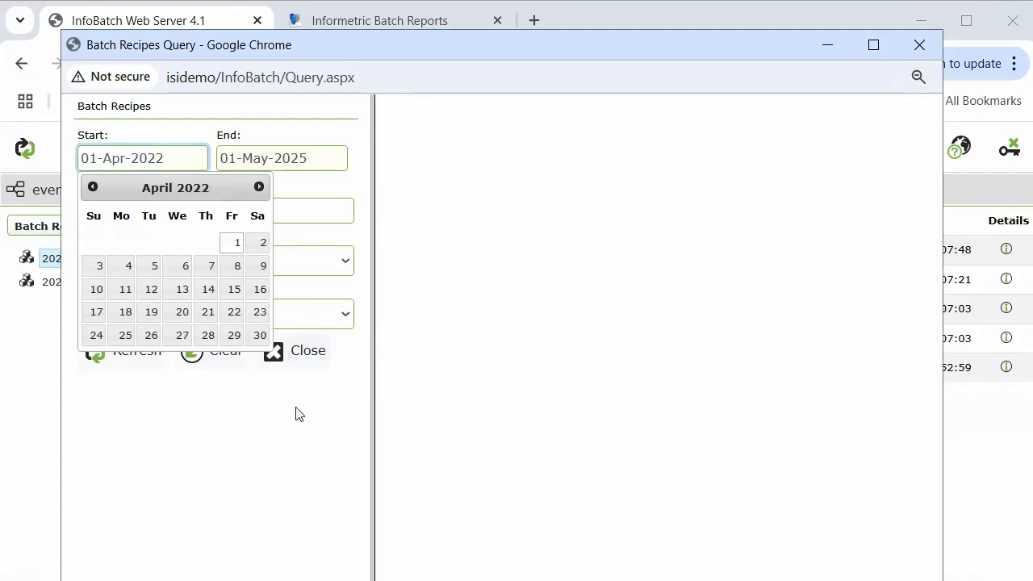
pyautogui.click(298, 414)
pyautogui.click(117, 362)
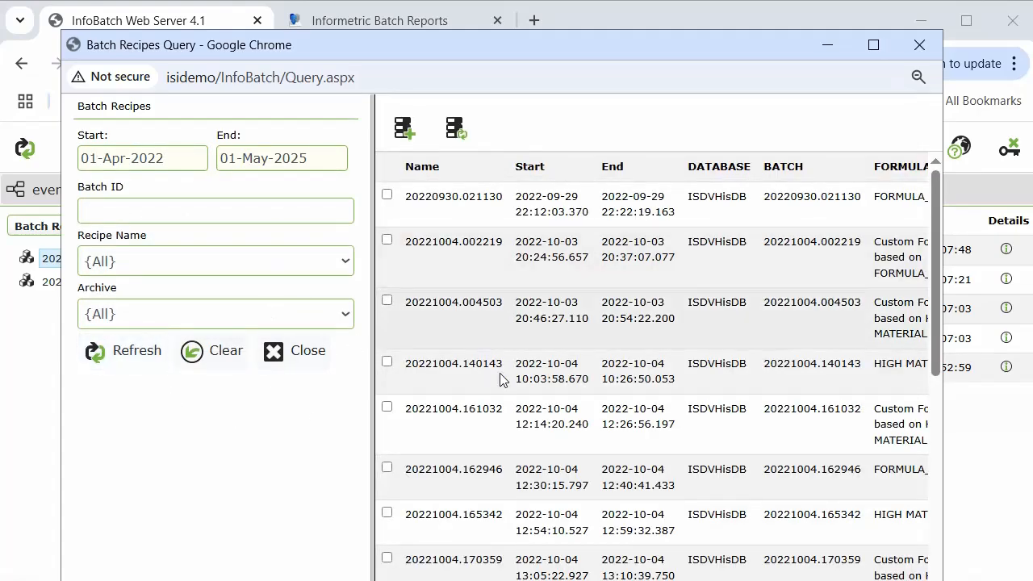
# Step: Add batch 20221004.171256 from the query results to the Batch Recipes list and close the query
pyautogui.scroll(-1, 500, 373)
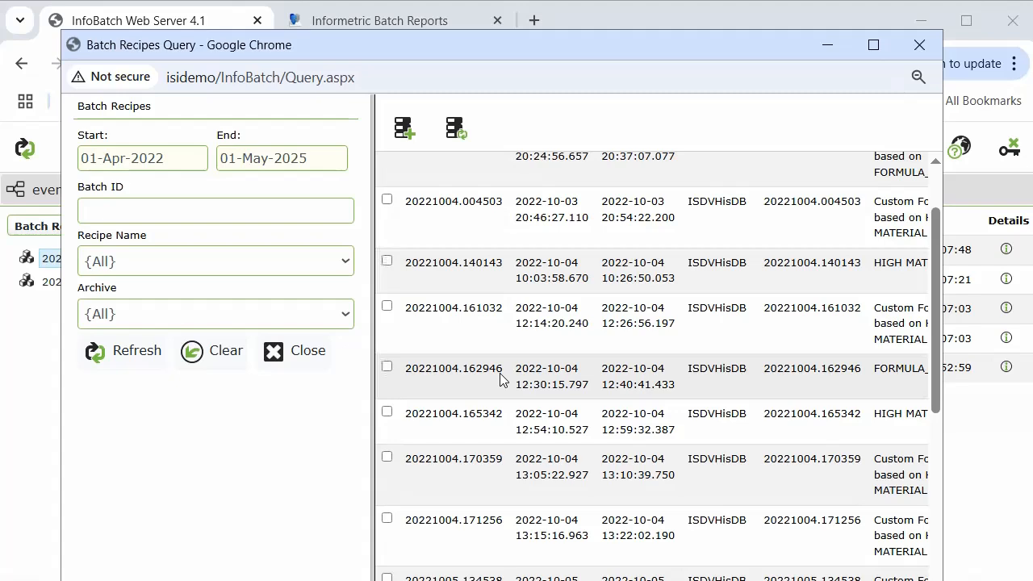
pyautogui.click(388, 519)
pyautogui.click(403, 129)
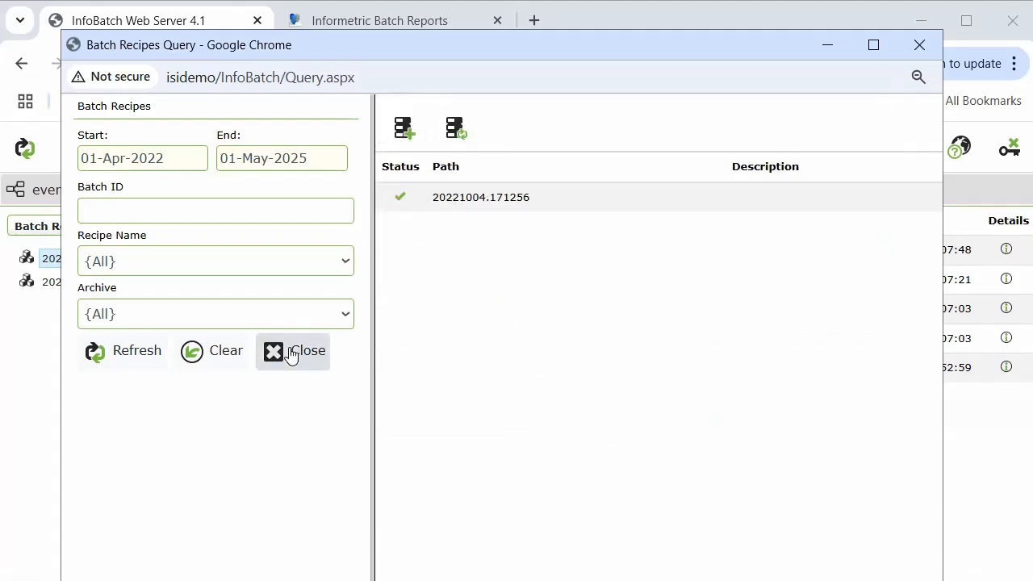
pyautogui.click(291, 355)
# Step: Generate a Batch Summary Report Version 1 for batch 20221004.171256 and open the generated report
pyautogui.click(121, 311)
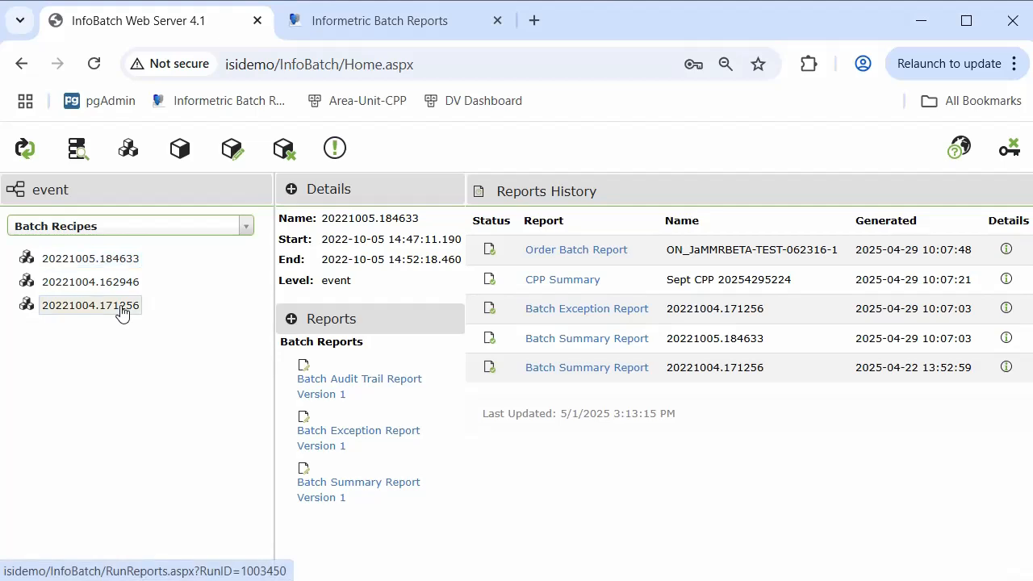
pyautogui.click(377, 485)
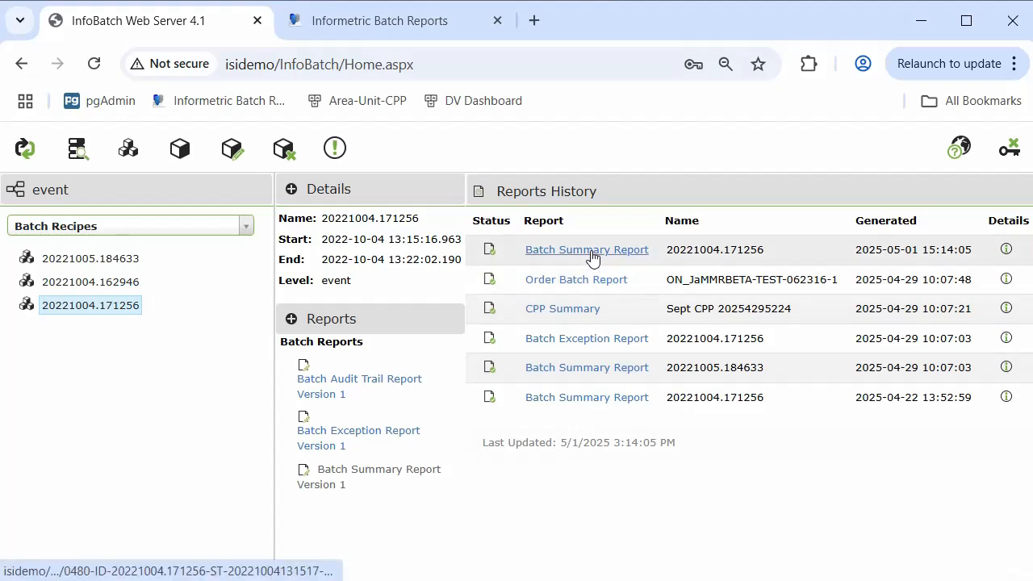
pyautogui.click(586, 251)
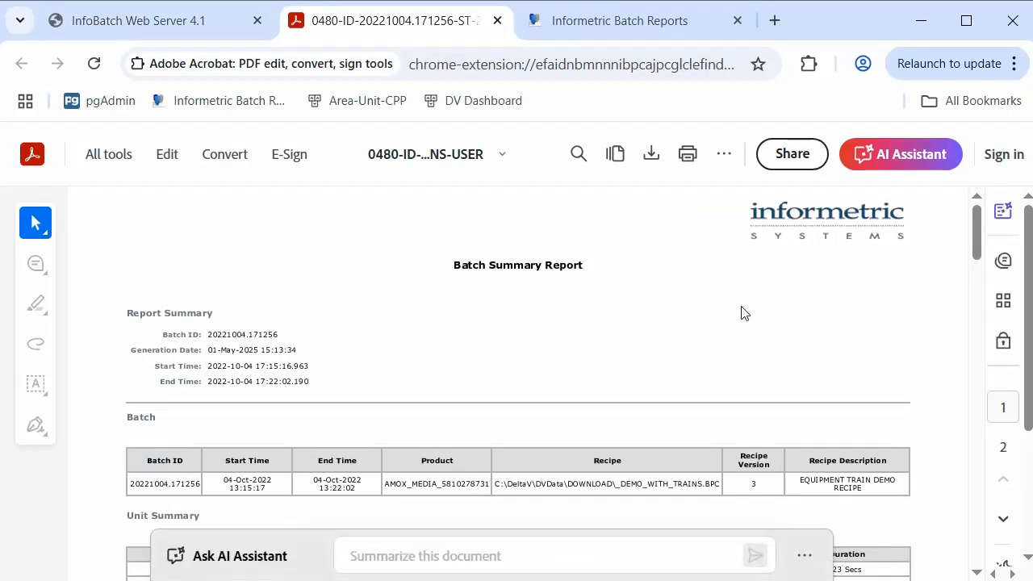
# Step: Examine the report's batch details, unit summary, unit alarms and reactor temperature chart
pyautogui.scroll(-3, 744, 313)
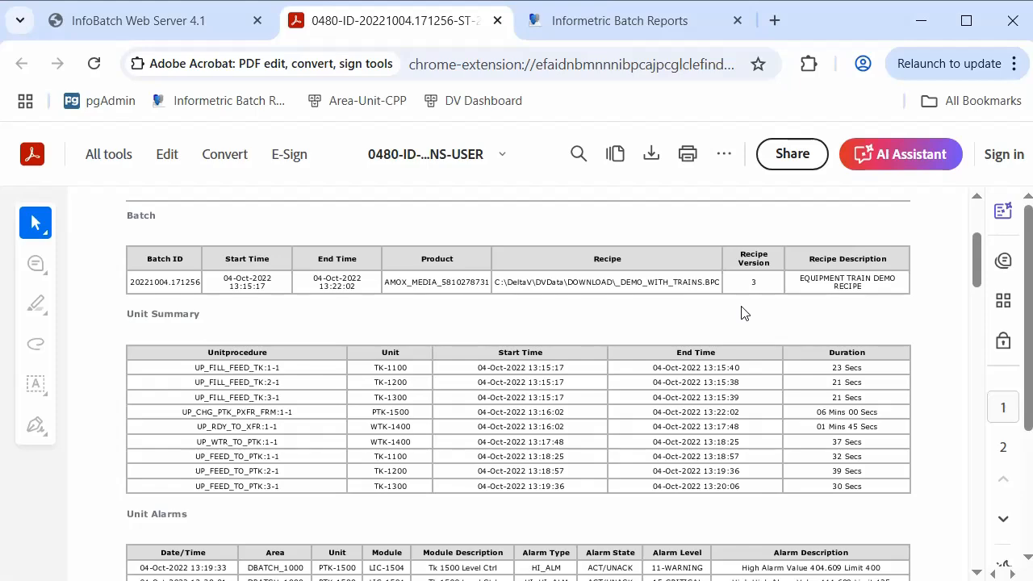
pyautogui.scroll(-1, 744, 314)
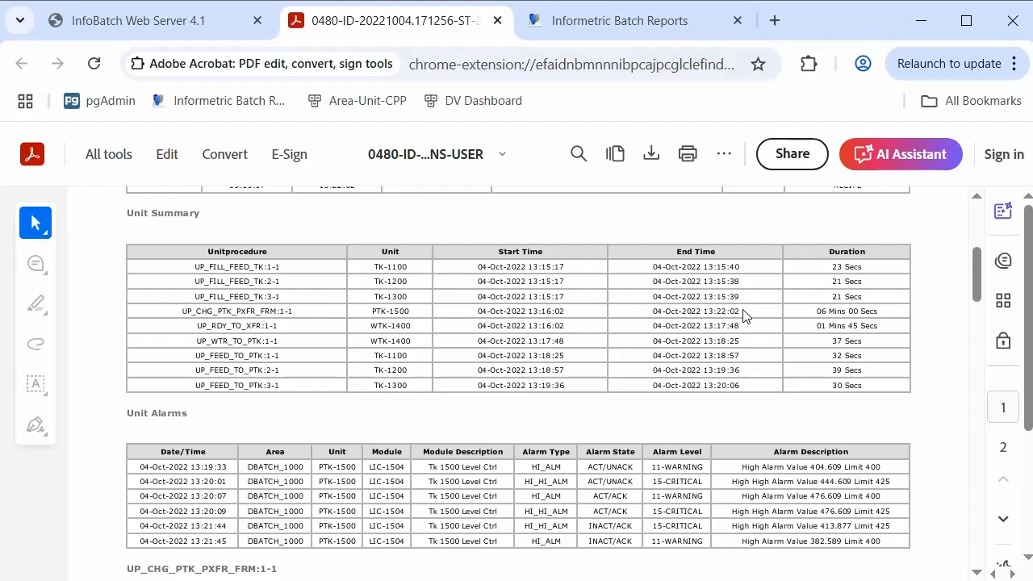
pyautogui.scroll(-5, 745, 315)
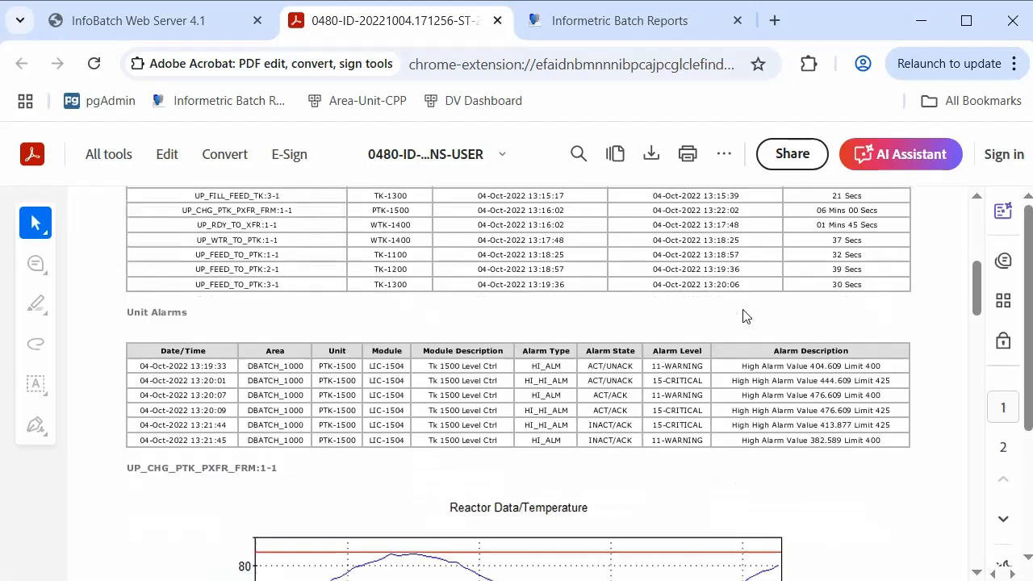
pyautogui.scroll(-2, 812, 389)
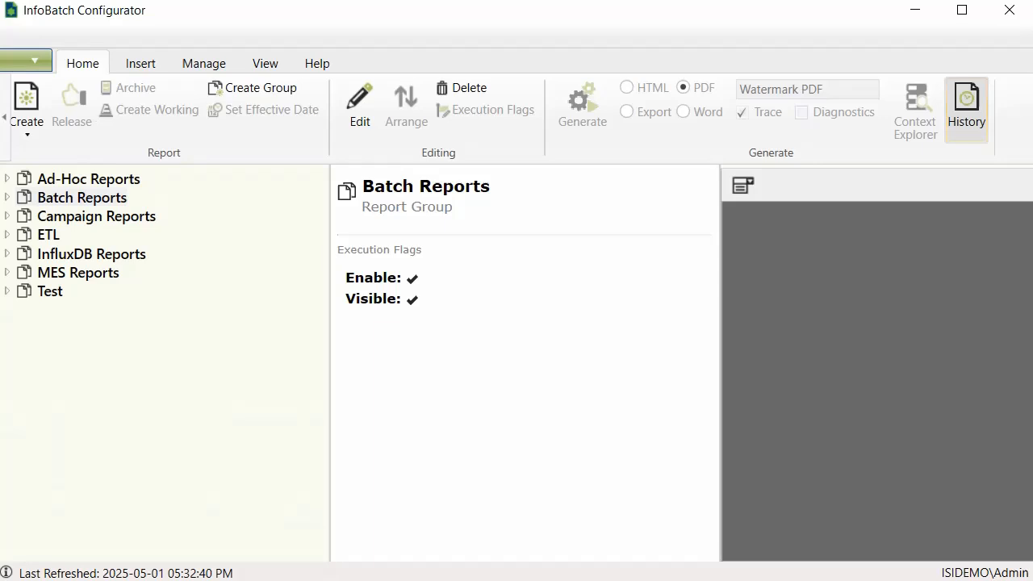
# Step: In InfoBatch Configurator, start a new report in the Batch Reports group named Batch Report, with output processing set to Template from Library
pyautogui.click(93, 203)
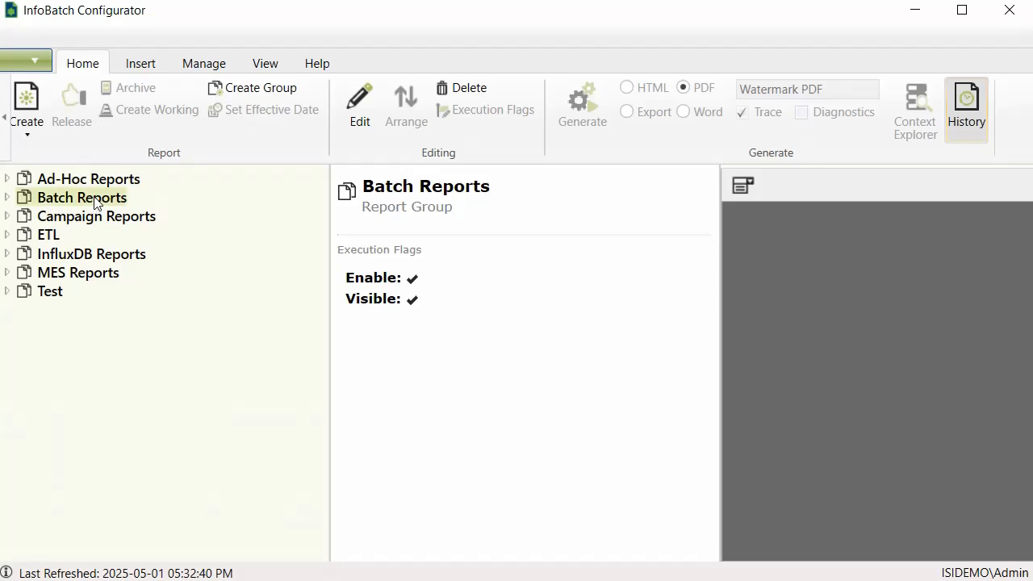
pyautogui.click(30, 136)
pyautogui.click(58, 160)
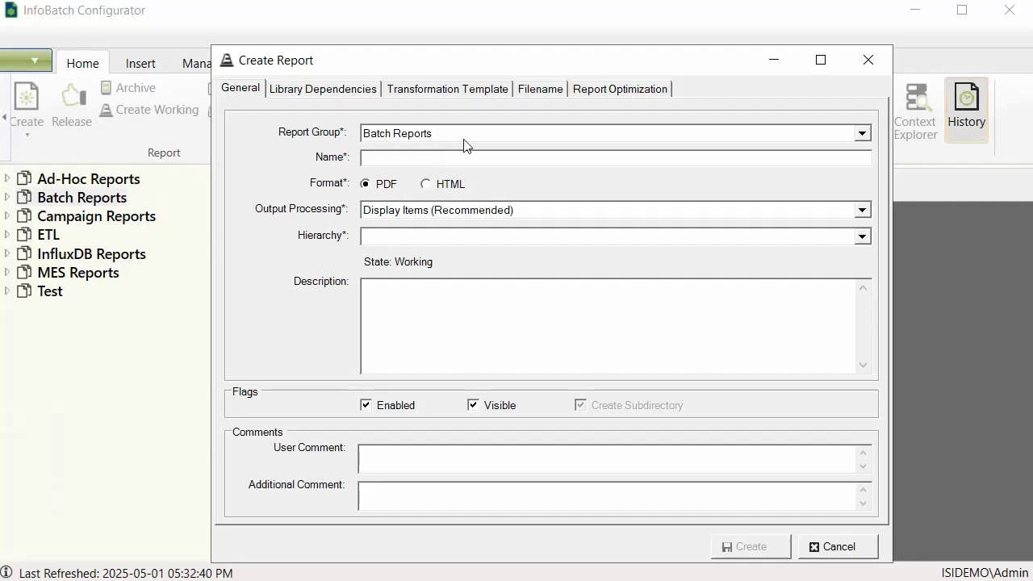
pyautogui.write('Batch Report')
pyautogui.click(613, 212)
pyautogui.click(487, 251)
pyautogui.click(866, 235)
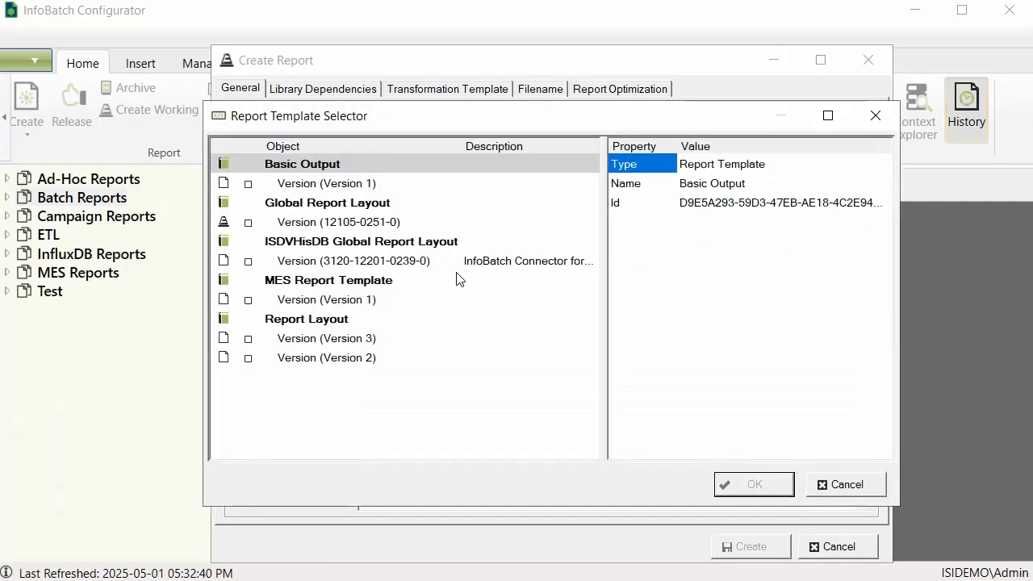
pyautogui.click(248, 262)
pyautogui.click(754, 485)
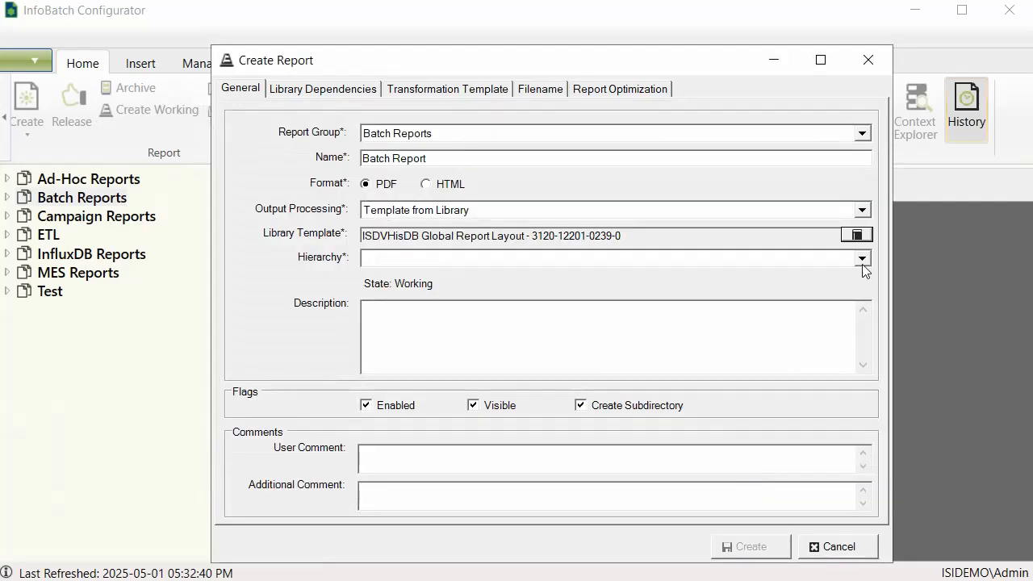
pyautogui.click(862, 260)
pyautogui.click(468, 303)
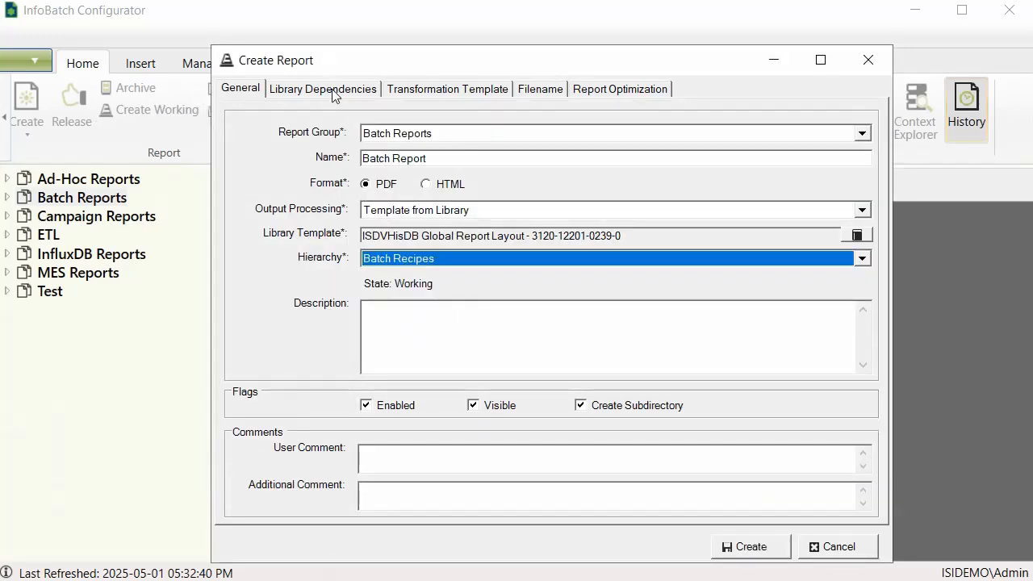
# Step: Select the ISDVHisDB Alarms and Events Data, Alarms and Events Report Output, and Batch Data versions as library dependencies
pyautogui.click(334, 90)
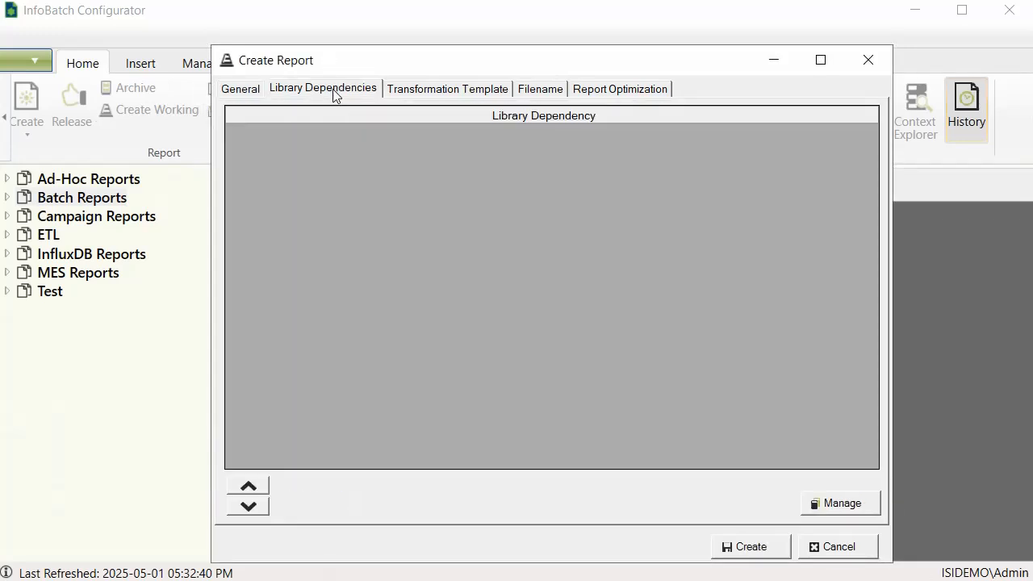
pyautogui.click(831, 503)
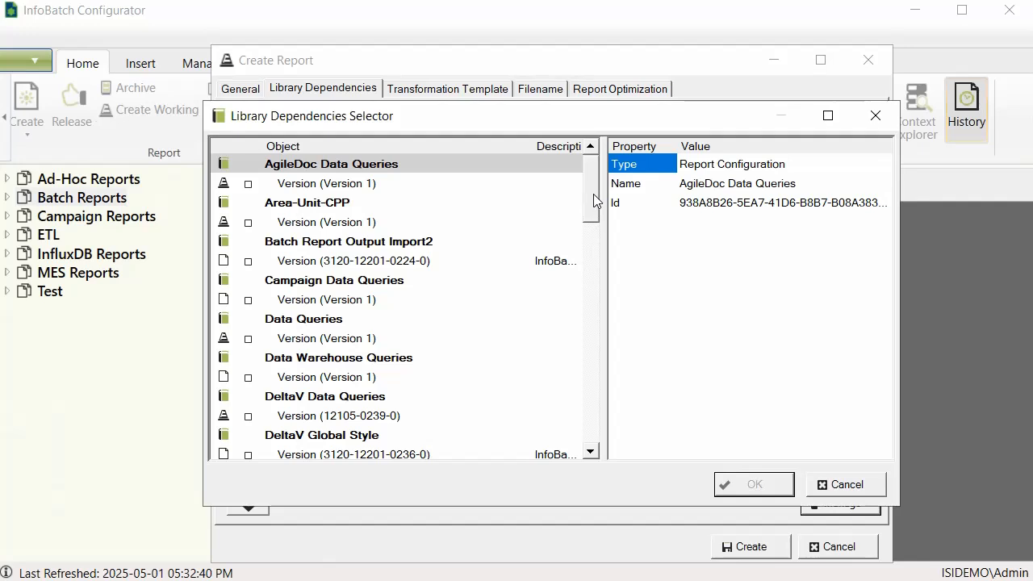
pyautogui.moveTo(593, 194); pyautogui.dragTo(609, 338)
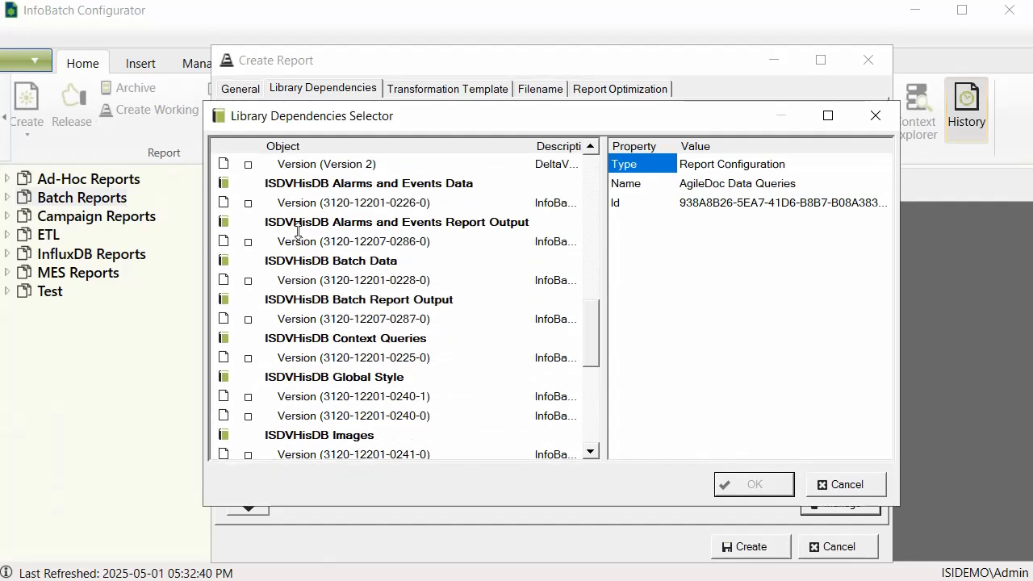
pyautogui.click(248, 205)
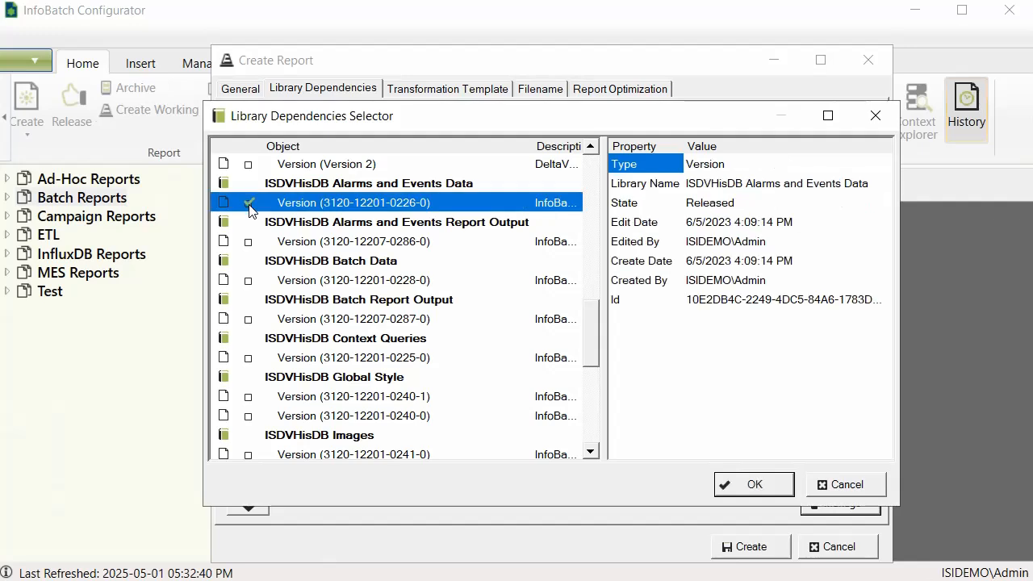
pyautogui.click(248, 242)
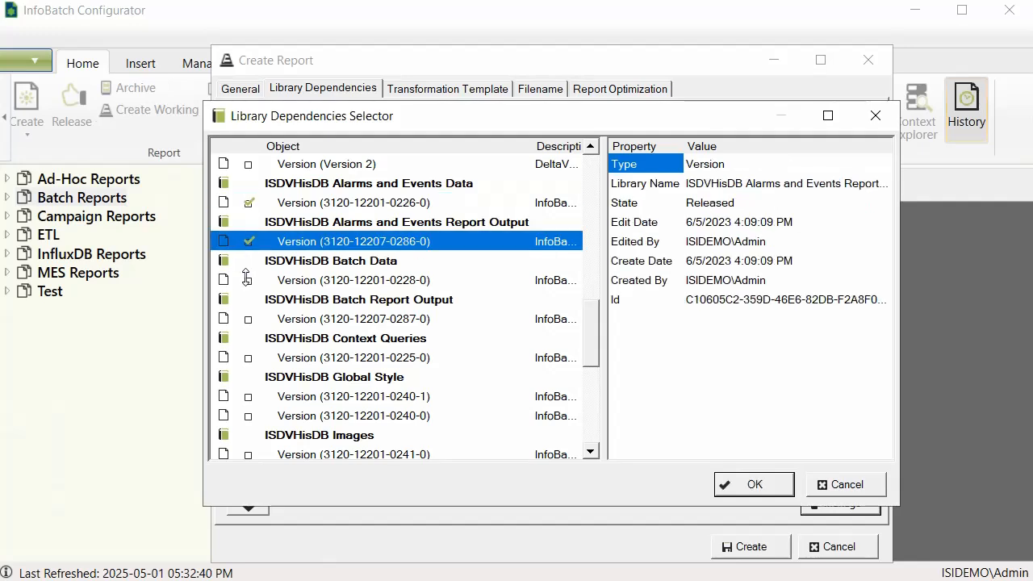
pyautogui.click(249, 281)
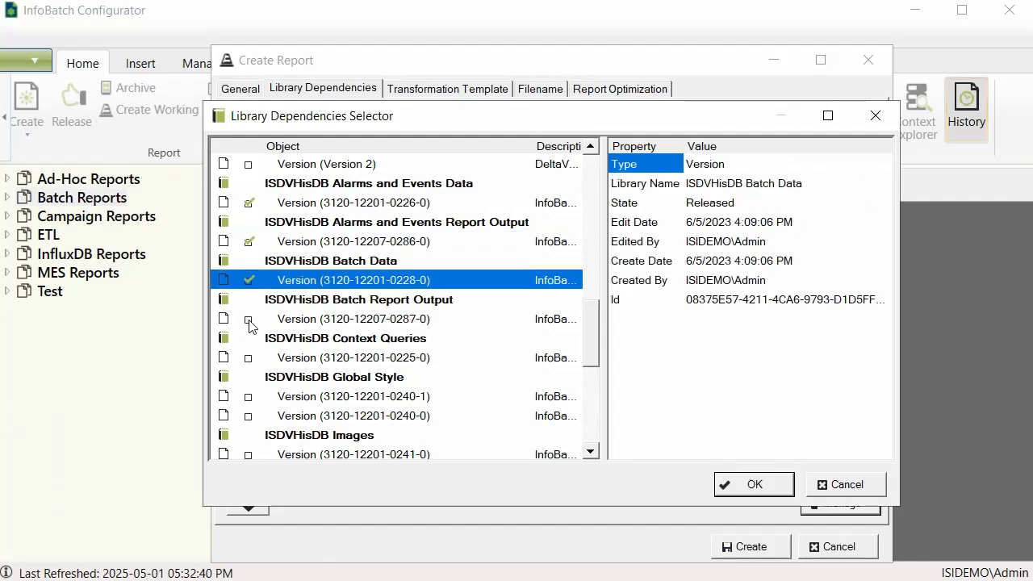
pyautogui.click(248, 320)
pyautogui.click(249, 358)
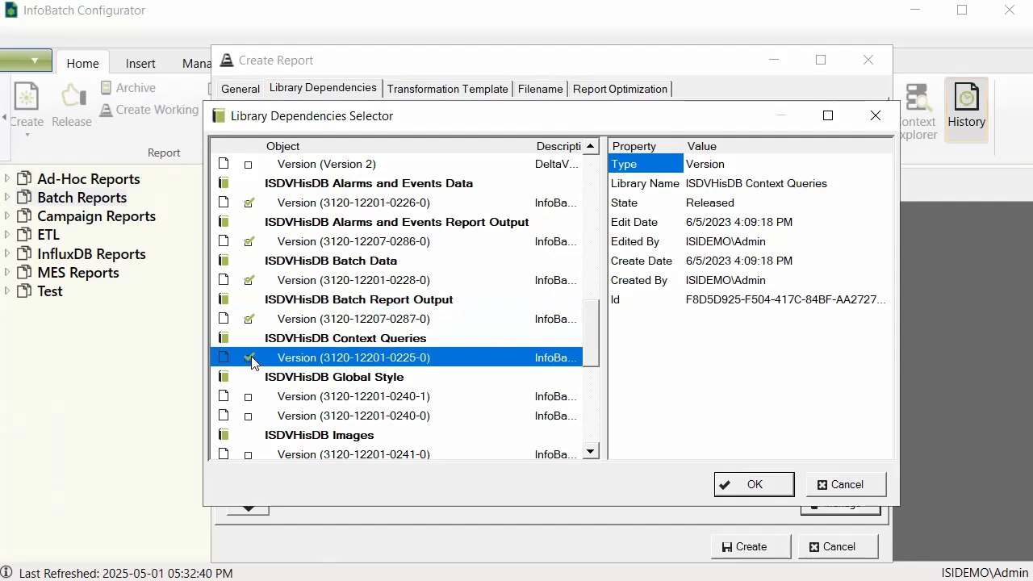
pyautogui.click(248, 396)
pyautogui.click(249, 455)
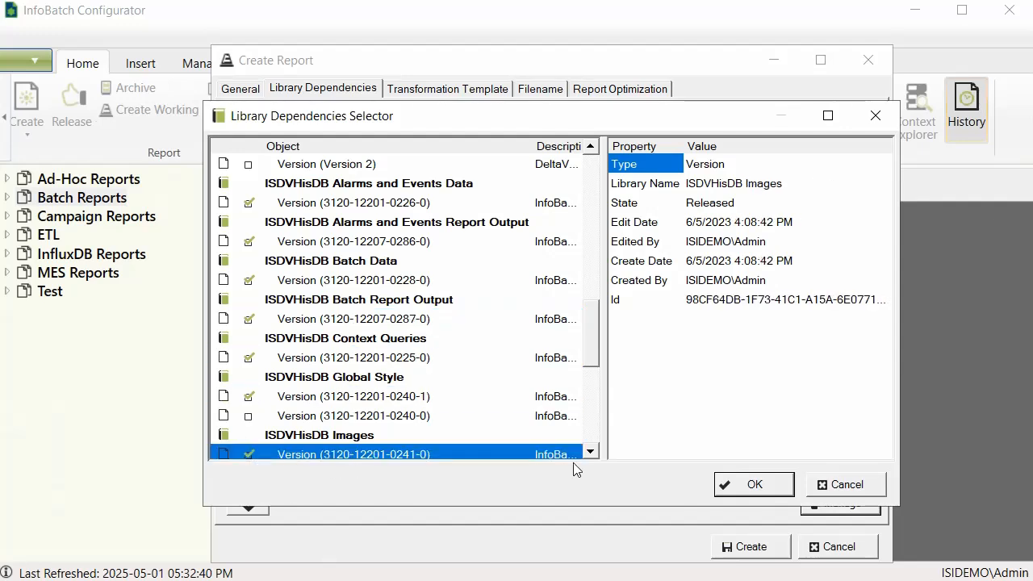
pyautogui.click(593, 455)
pyautogui.click(592, 454)
pyautogui.scroll(-4, 592, 455)
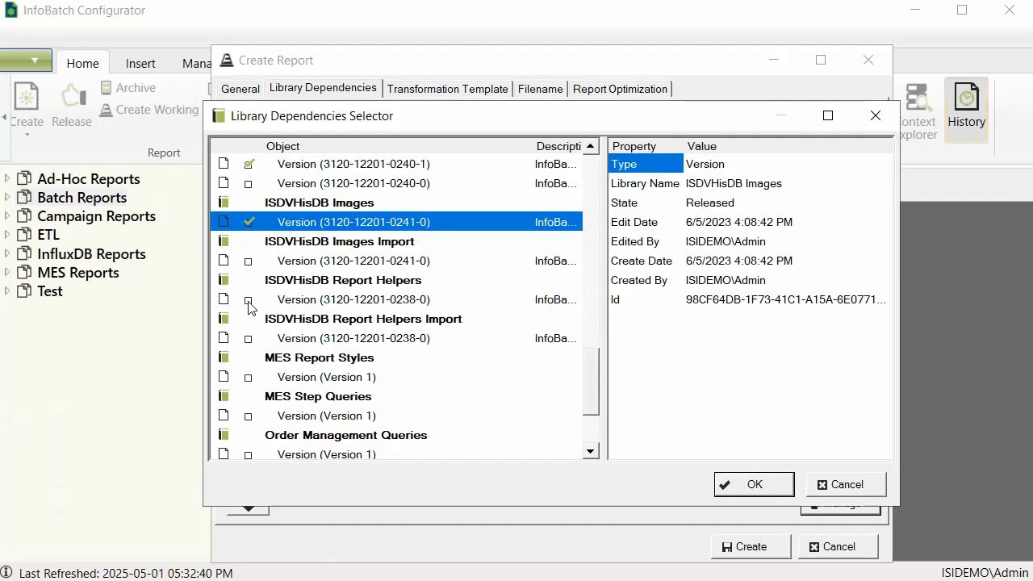
pyautogui.click(249, 300)
pyautogui.moveTo(595, 380); pyautogui.dragTo(595, 404)
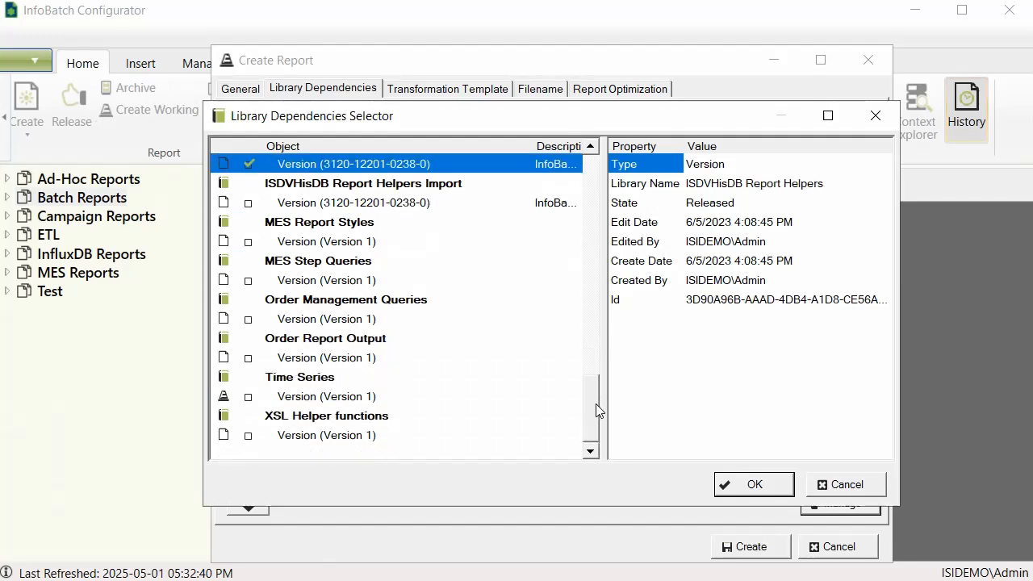
pyautogui.click(249, 396)
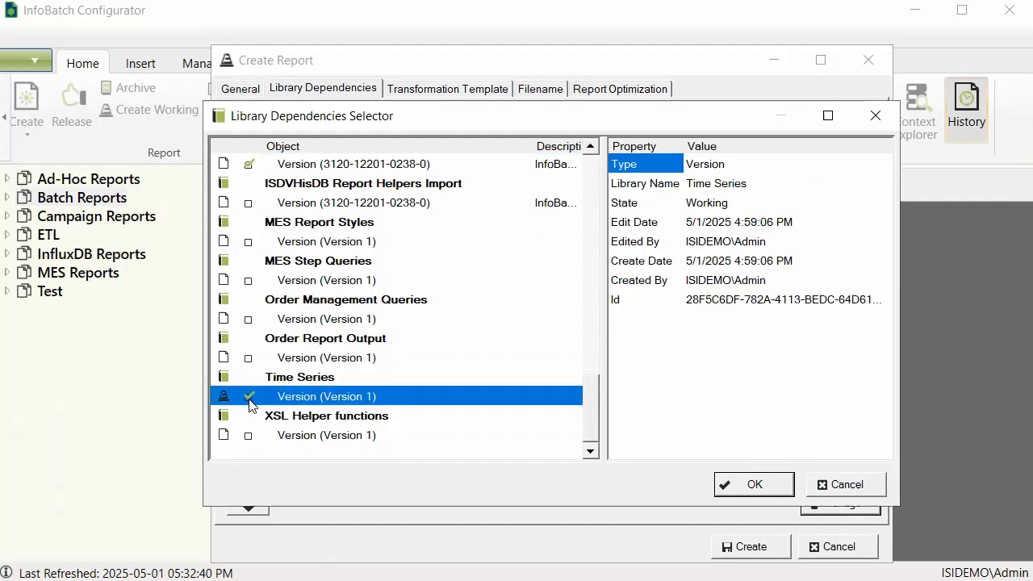
pyautogui.click(755, 485)
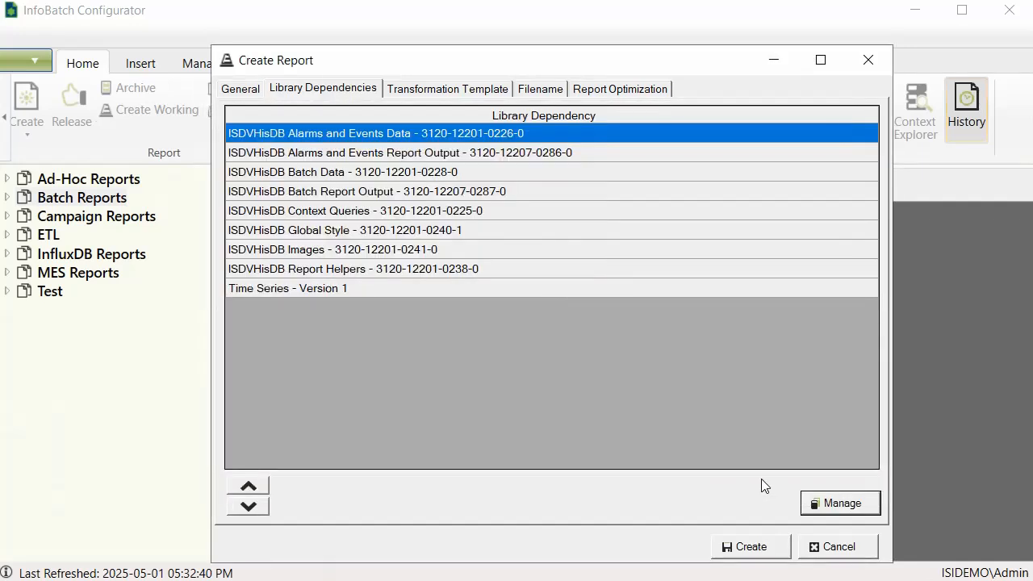
pyautogui.click(752, 548)
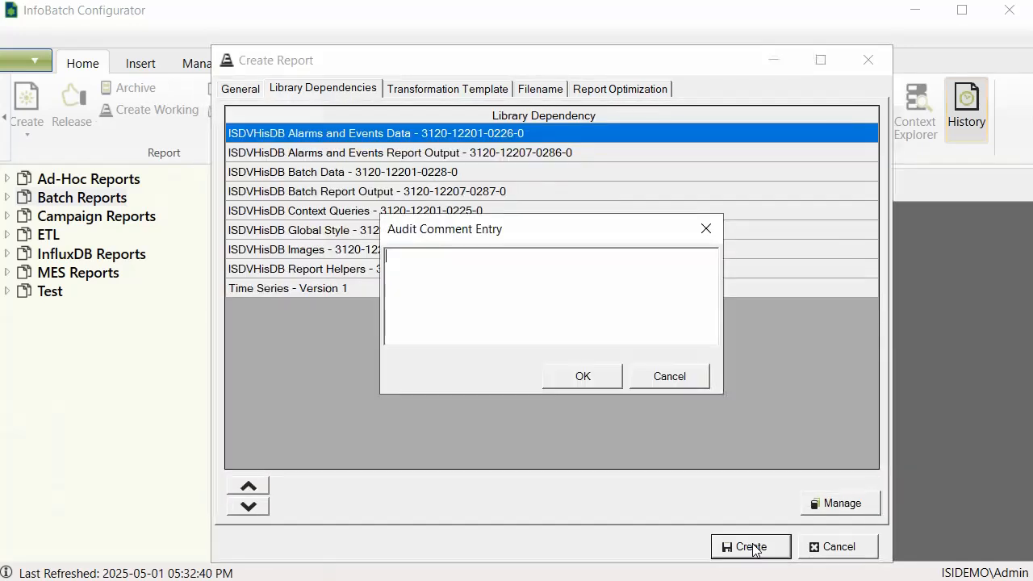
pyautogui.click(581, 376)
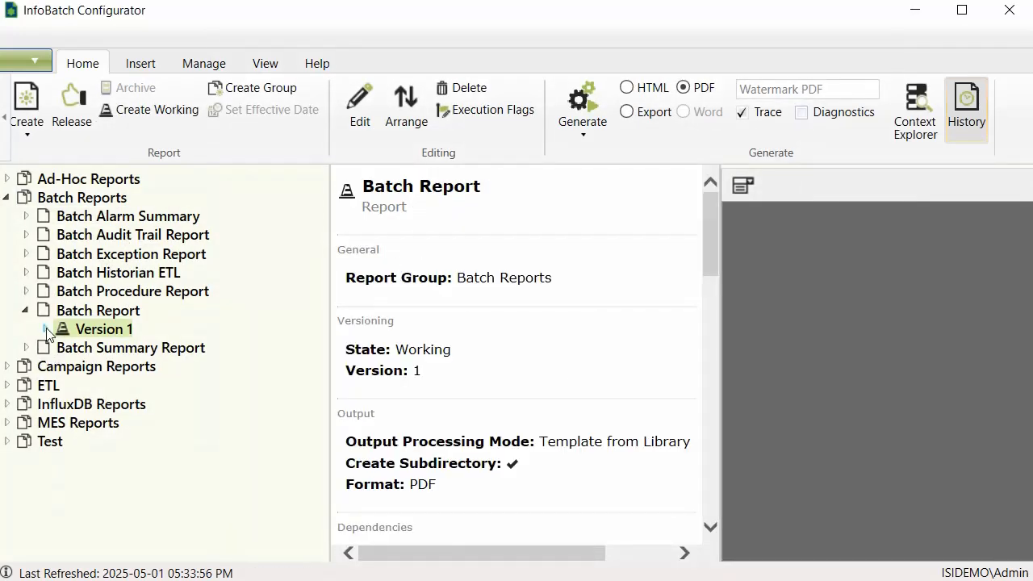
# Step: Add the Procedure context query from ISDVHisDB Context Queries to the Batch Report's event object, using the ISDVHisDB datasource
pyautogui.click(45, 330)
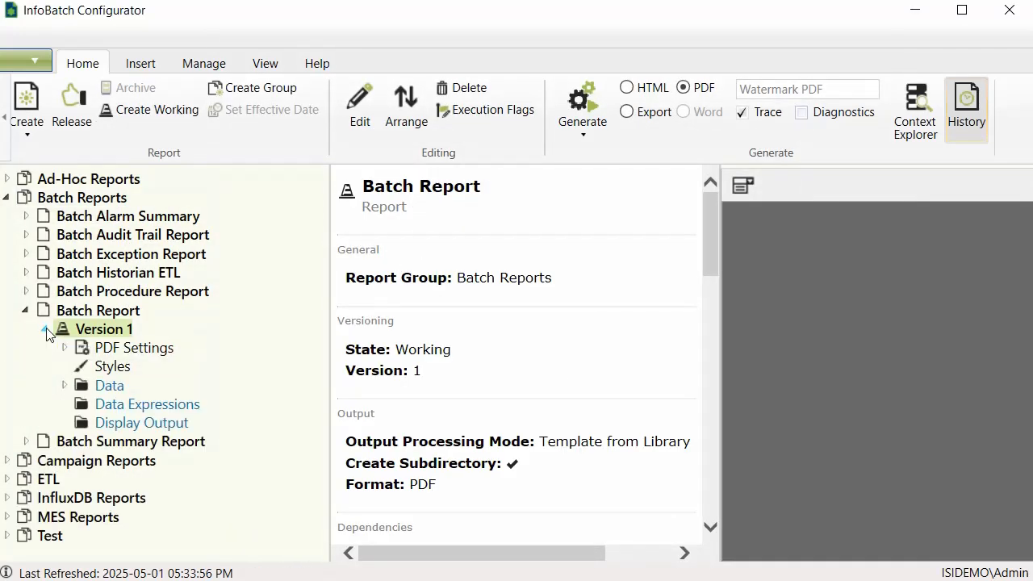
pyautogui.click(65, 386)
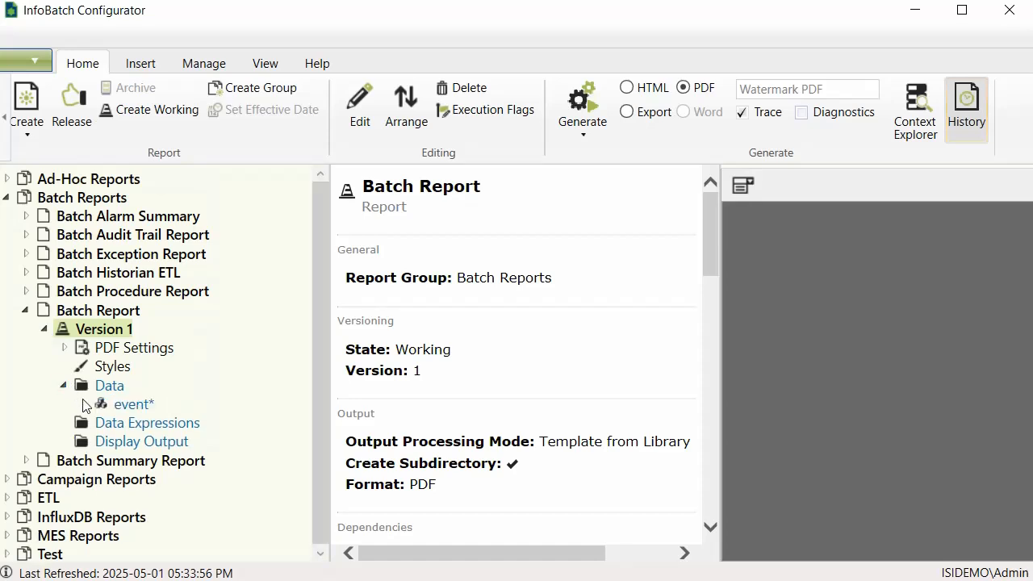
pyautogui.click(133, 407)
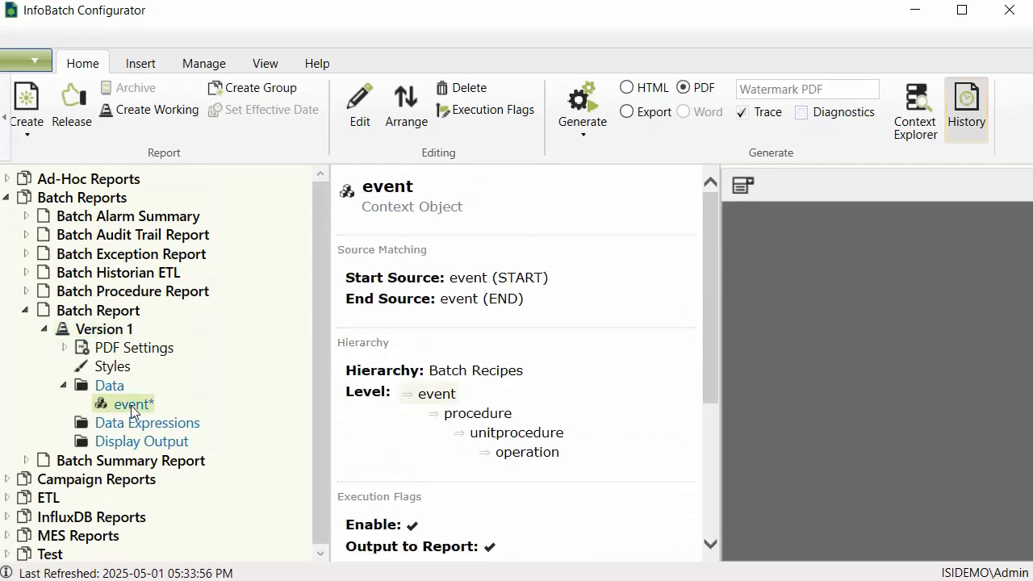
pyautogui.rightClick(132, 409)
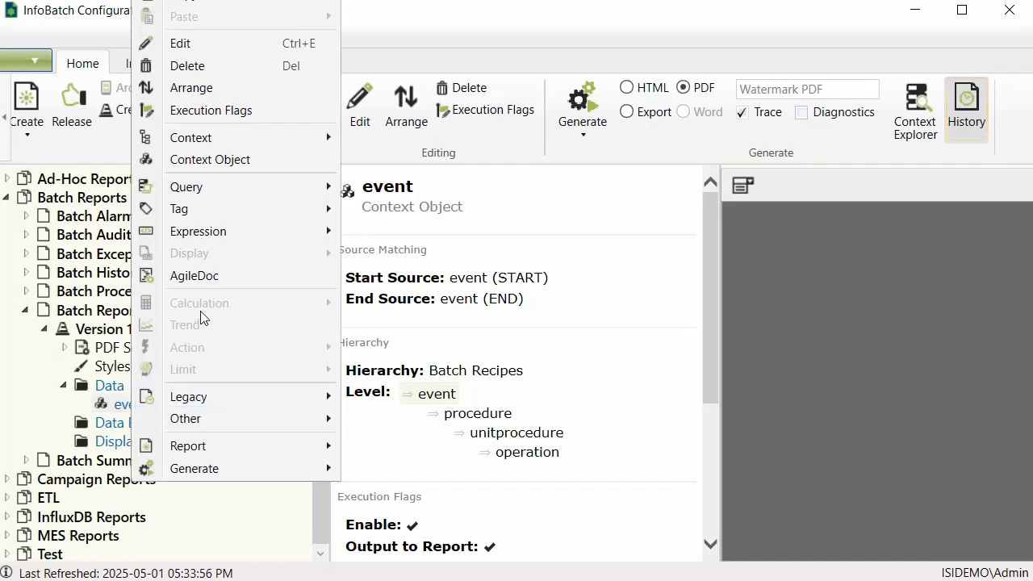
pyautogui.moveTo(315, 138)
pyautogui.moveTo(496, 205)
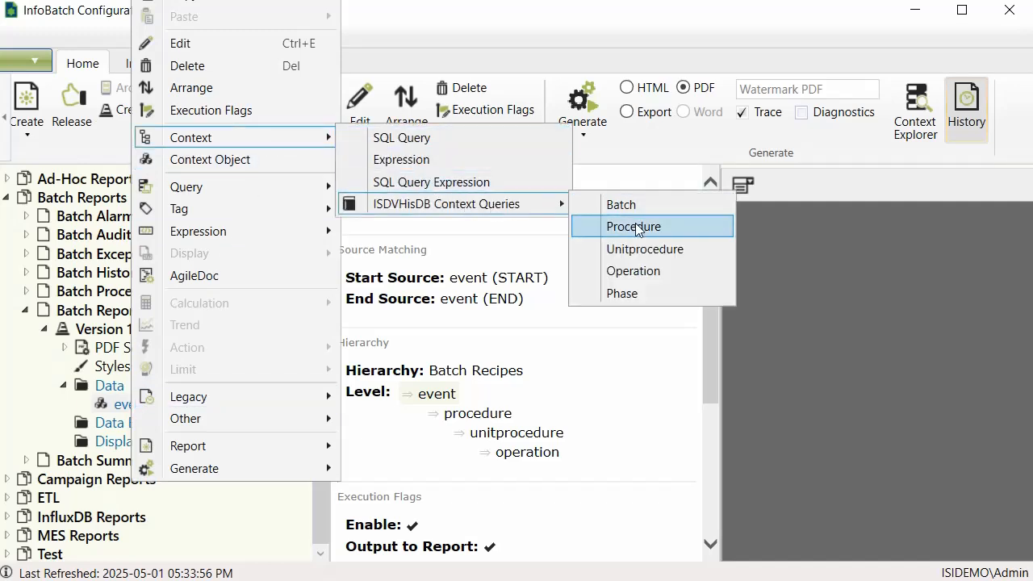
pyautogui.click(638, 227)
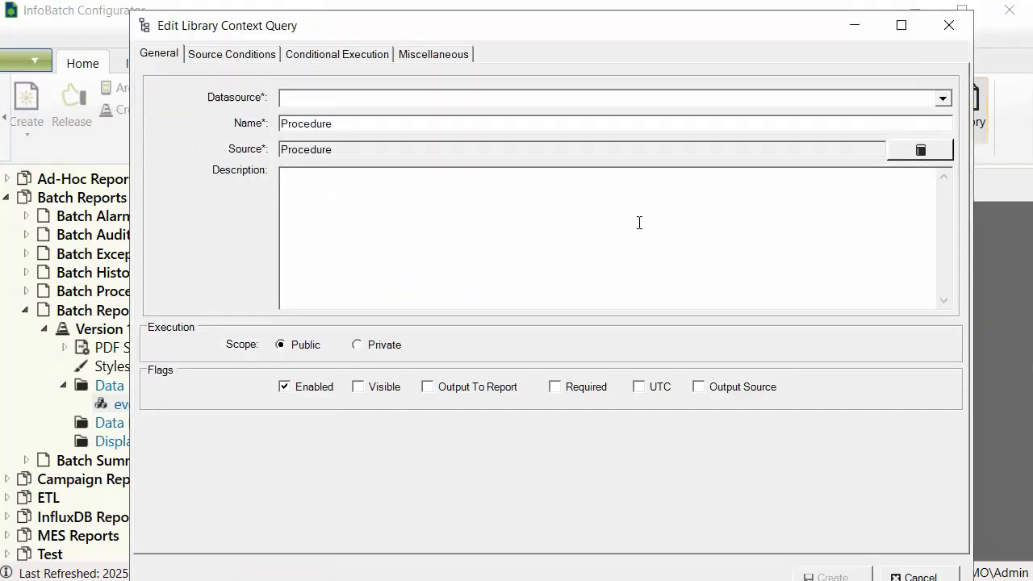
pyautogui.click(941, 100)
pyautogui.click(353, 179)
pyautogui.click(831, 576)
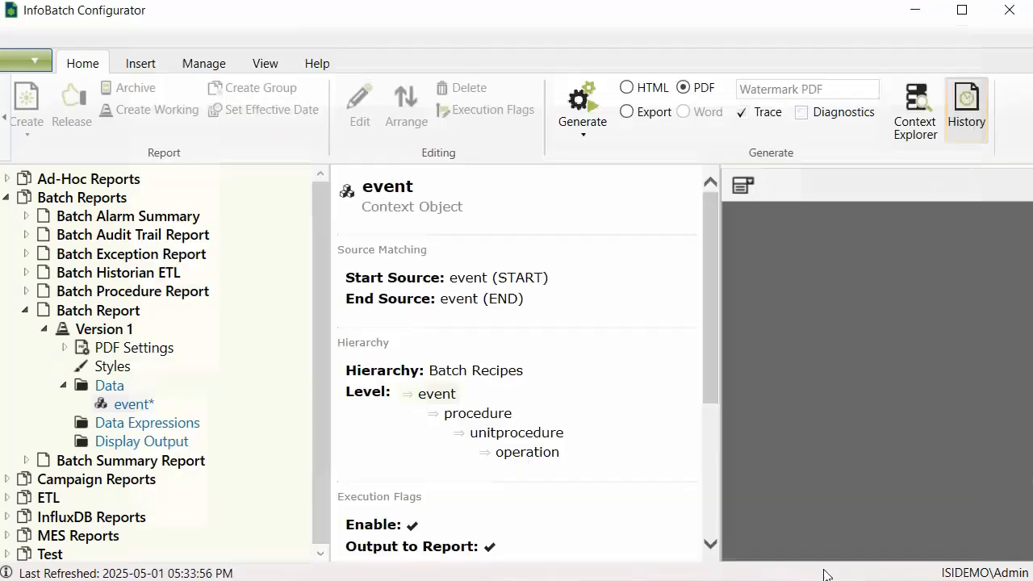
# Step: Create a context object named procedure under event at the procedure level, keeping the default sources and scopes
pyautogui.click(133, 404)
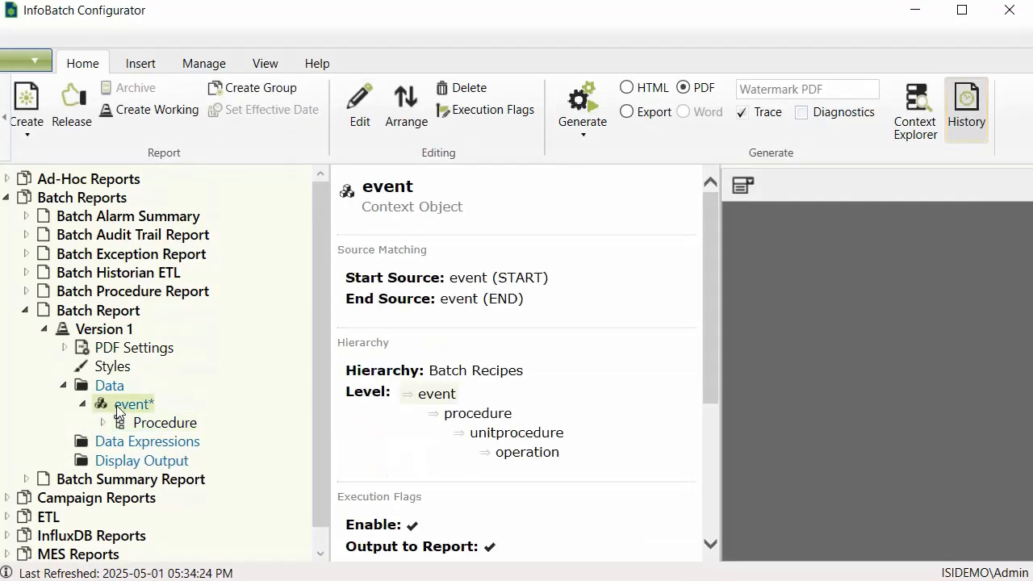
pyautogui.rightClick(133, 403)
pyautogui.click(216, 167)
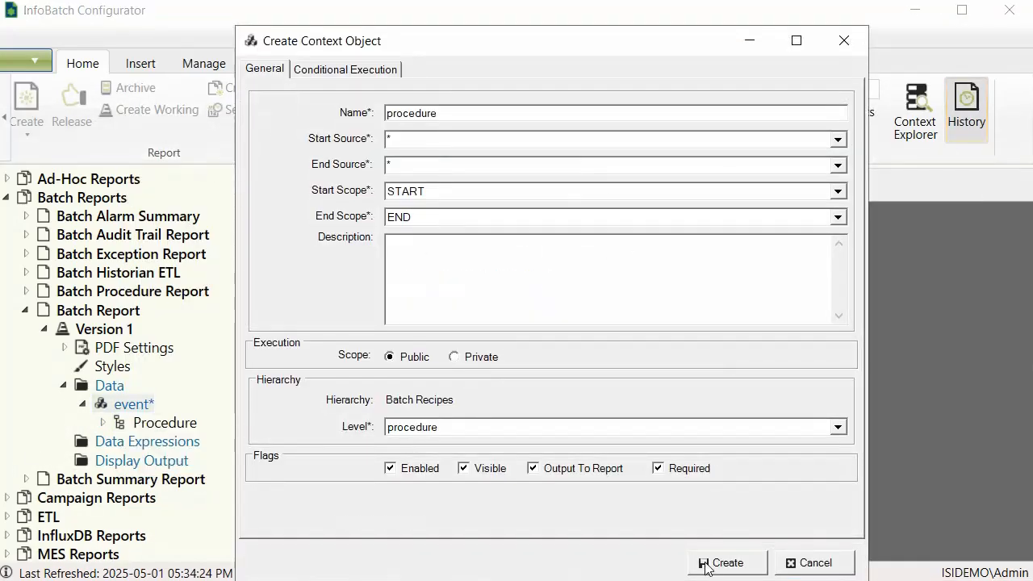
pyautogui.click(722, 562)
# Step: Add the Unitprocedure context query from ISDVHisDB Context Queries to the procedure context object
pyautogui.rightClick(144, 449)
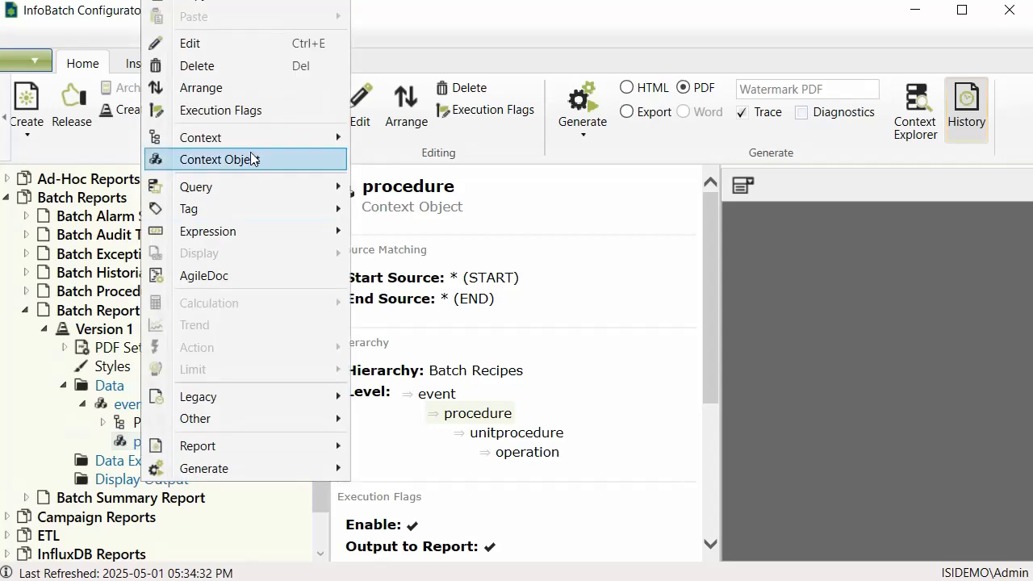
pyautogui.moveTo(351, 140)
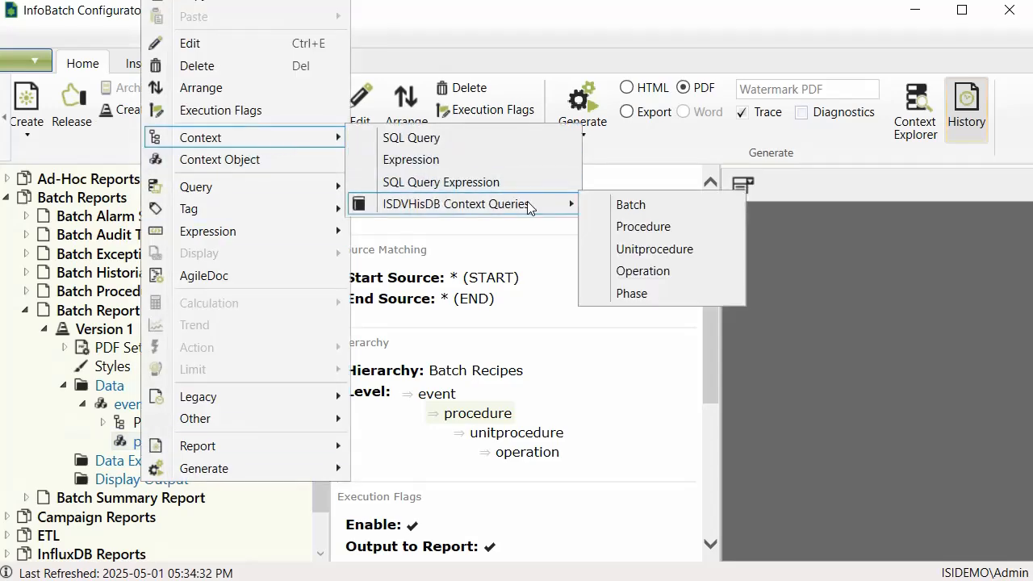
pyautogui.click(653, 248)
pyautogui.click(831, 578)
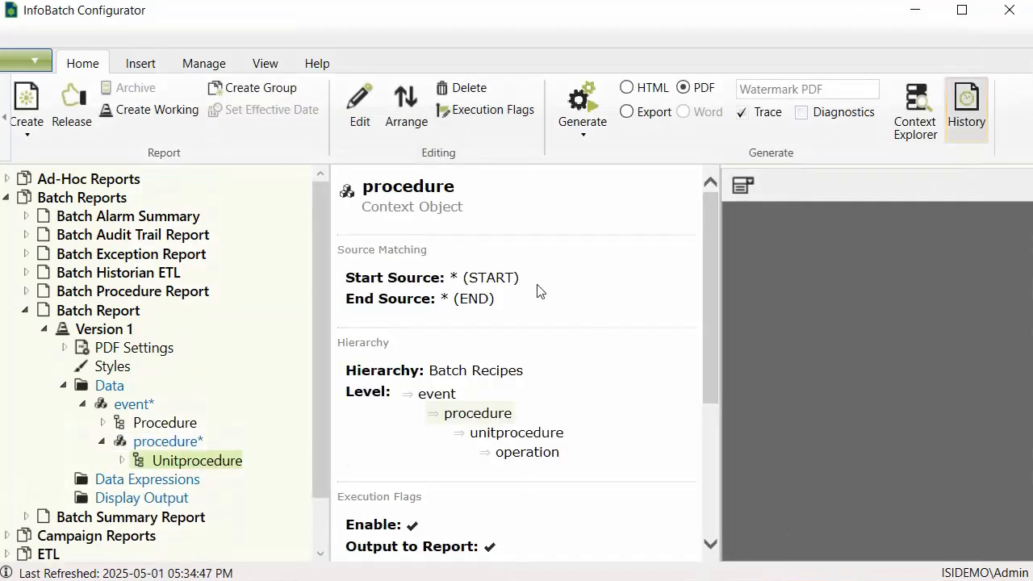
# Step: Create a context object named unitprocedure under procedure at the unitprocedure level, keeping the default sources and scopes
pyautogui.rightClick(138, 441)
pyautogui.click(241, 159)
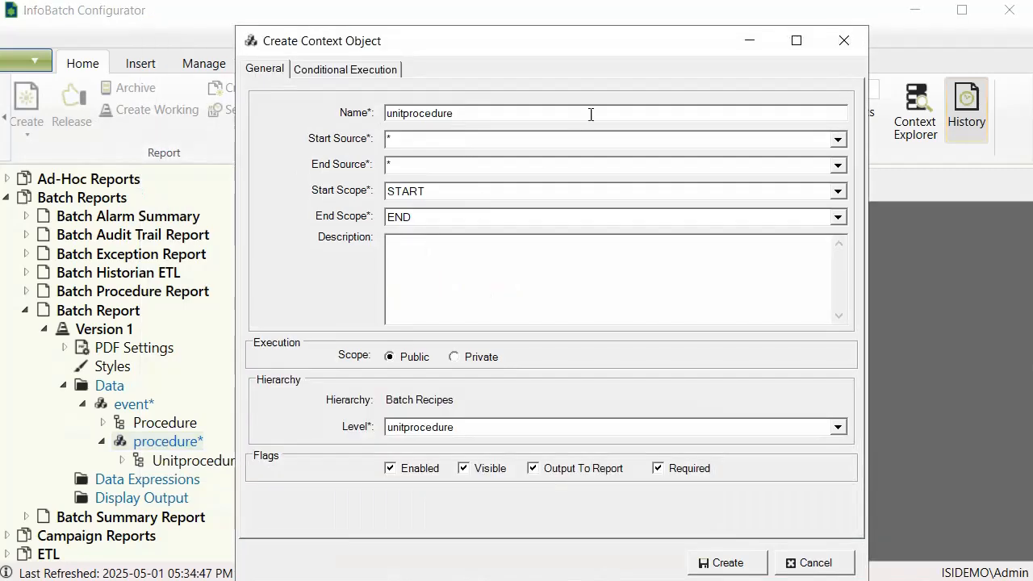
pyautogui.click(723, 562)
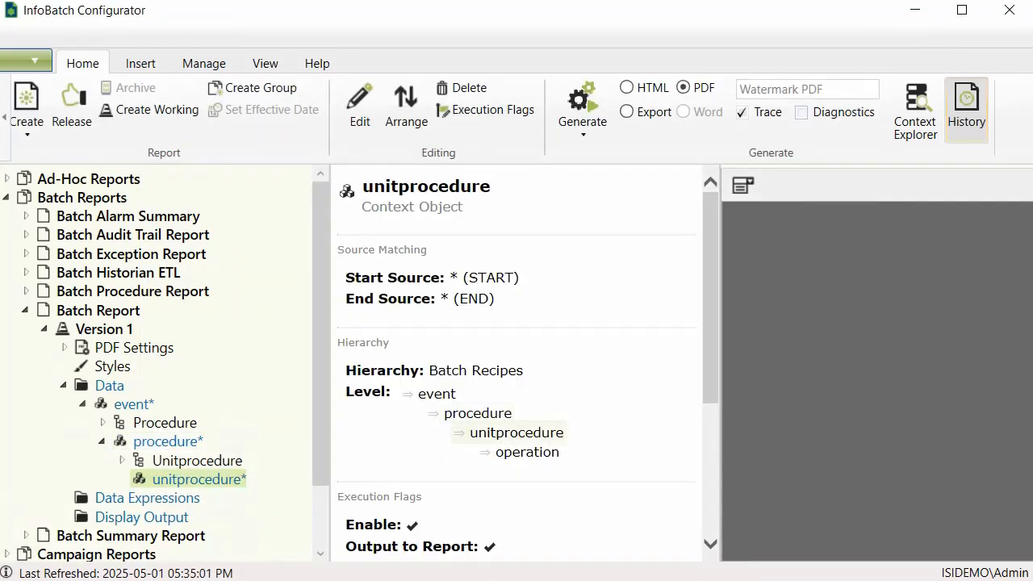
# Step: Add the Batch (Data) query from ISDVHisDB Batch Data to the event context object, with ISDVHisDB as its datasource
pyautogui.click(129, 404)
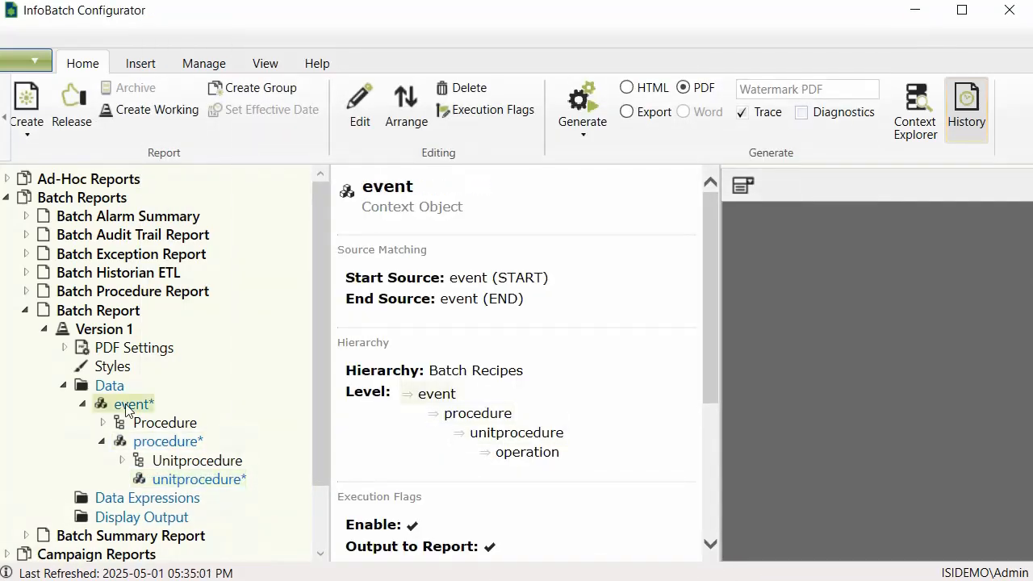
pyautogui.rightClick(125, 412)
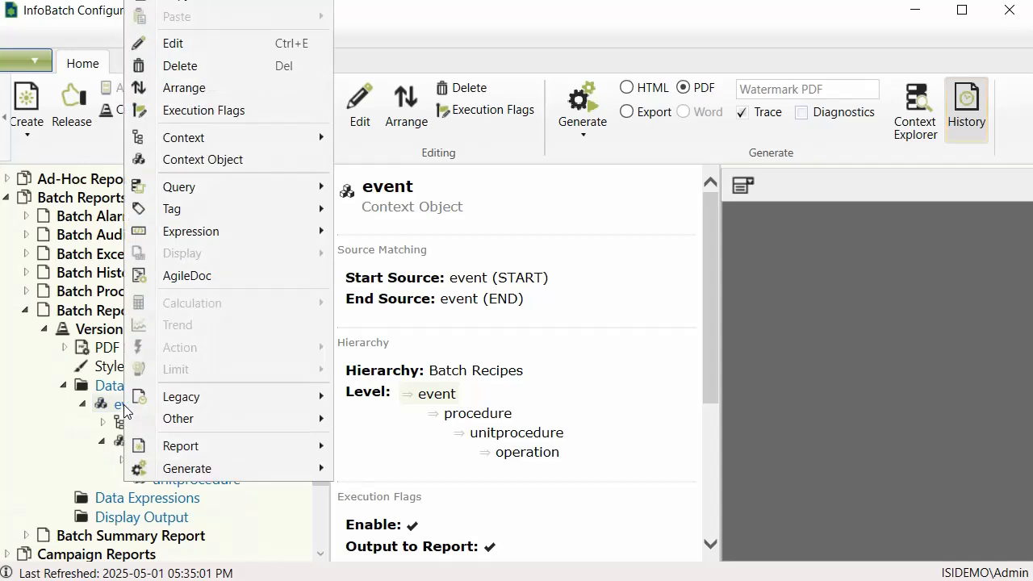
pyautogui.moveTo(277, 188)
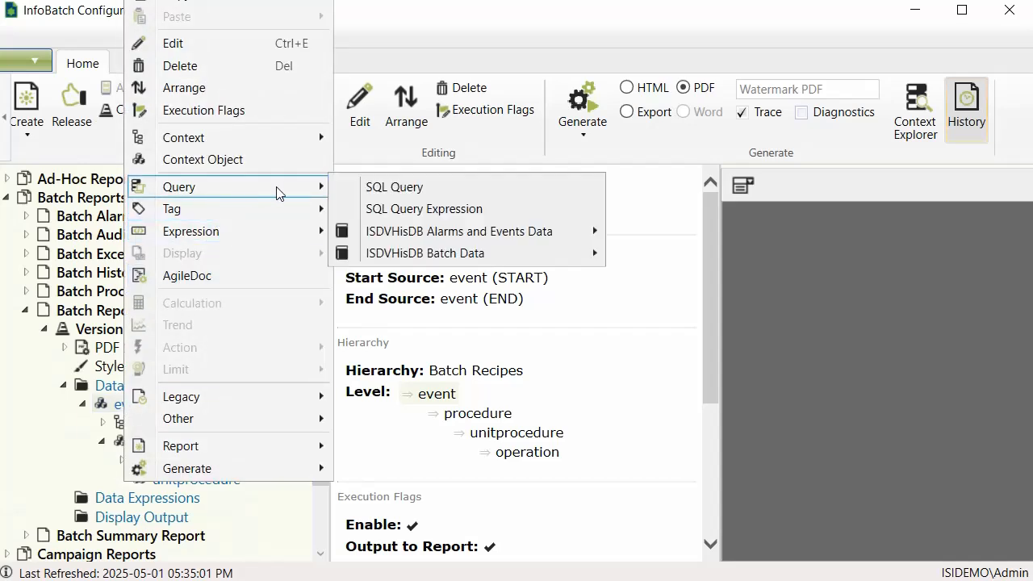
pyautogui.moveTo(488, 256)
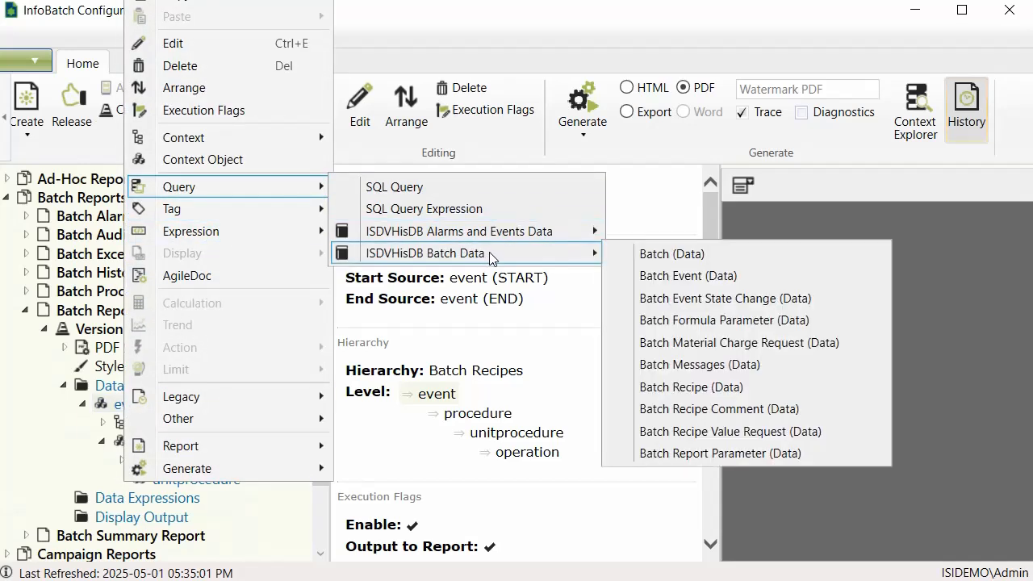
pyautogui.click(725, 257)
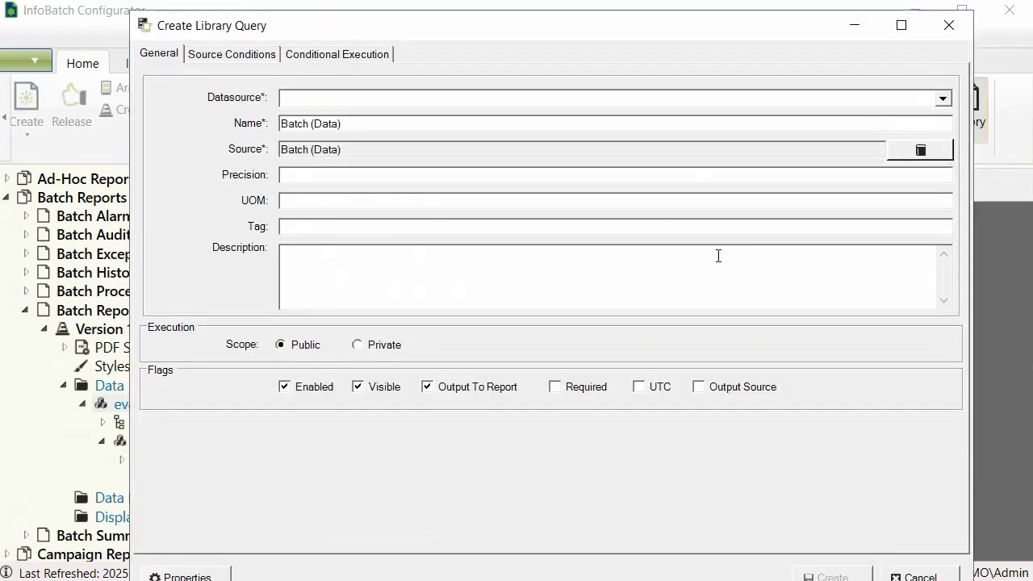
pyautogui.click(943, 99)
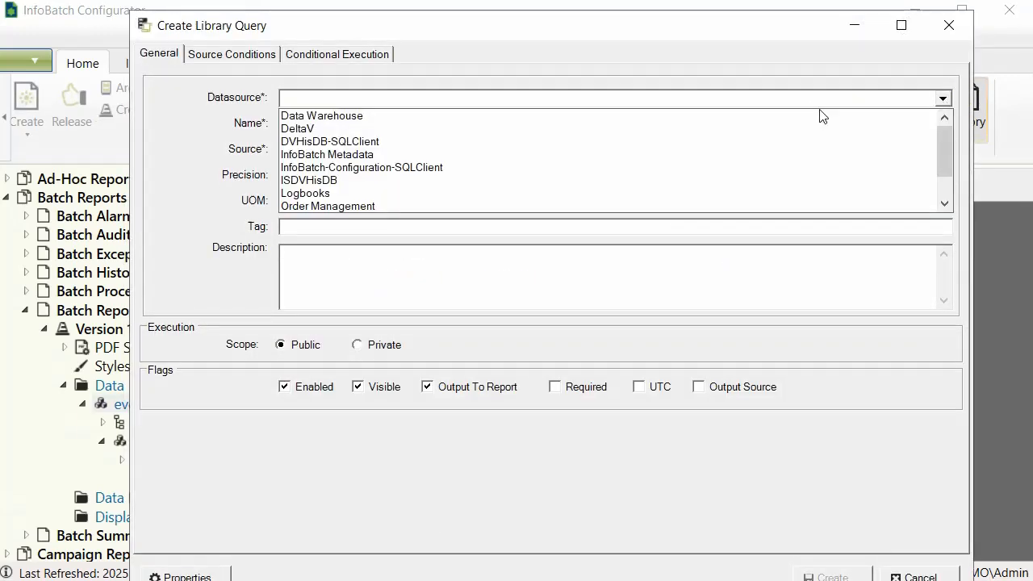
pyautogui.click(297, 180)
pyautogui.click(832, 576)
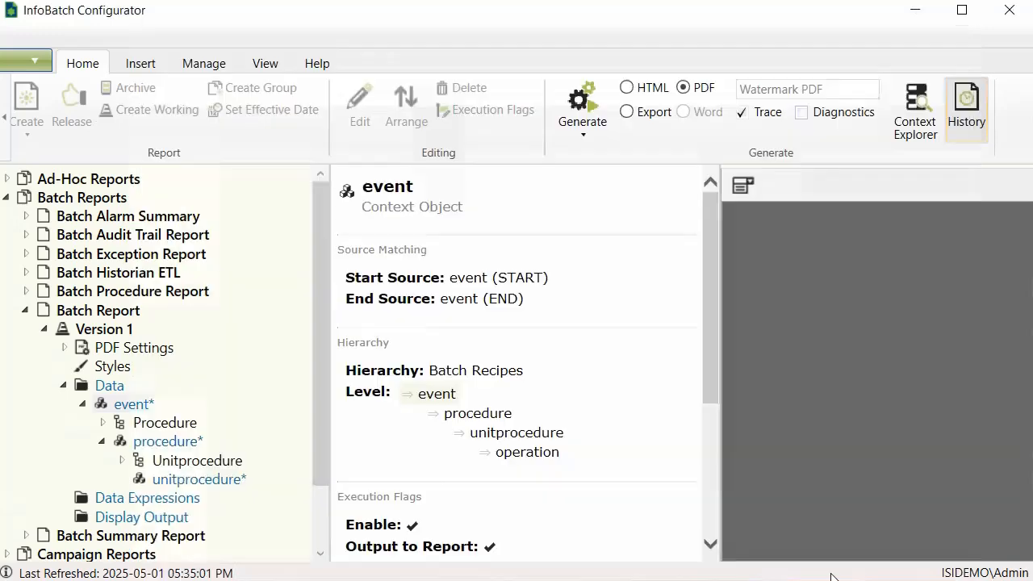
# Step: Add the Unit Alarms (Data) query from ISDVHisDB Alarms and Events Data to the unitprocedure context object, with ISDVHisDB as datasource
pyautogui.click(159, 499)
pyautogui.rightClick(158, 497)
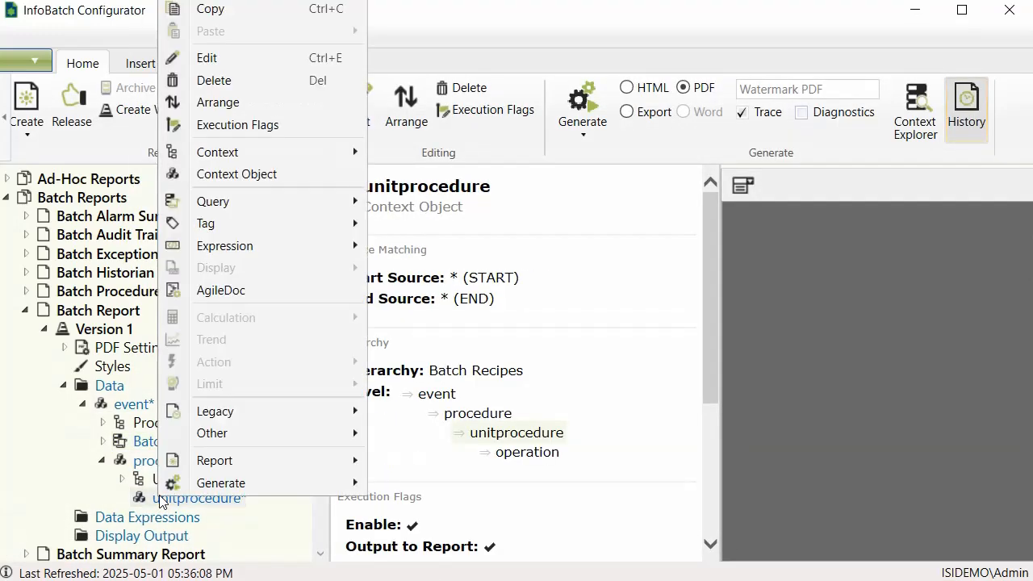
pyautogui.moveTo(343, 206)
pyautogui.moveTo(509, 260)
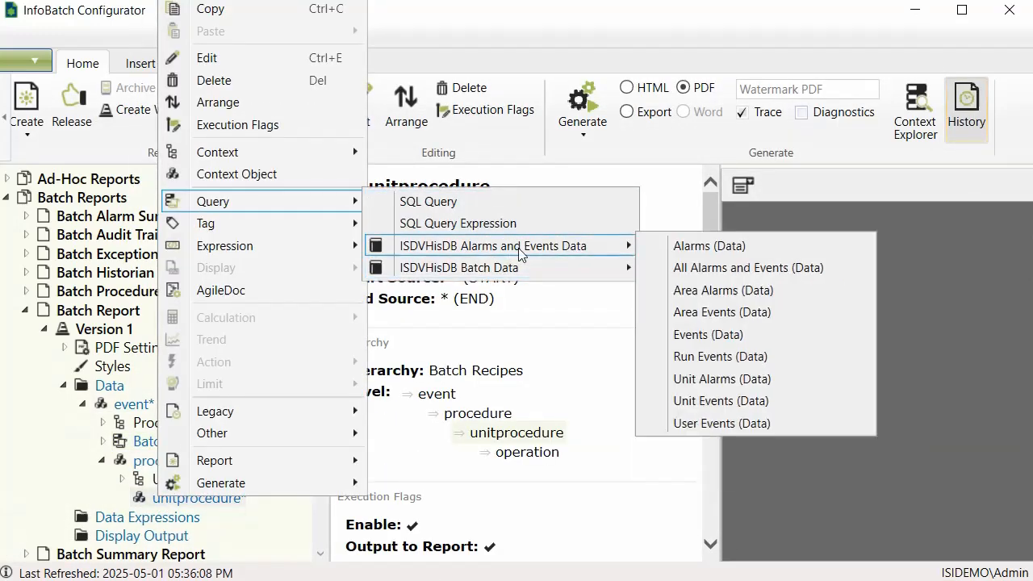
pyautogui.click(768, 377)
pyautogui.click(404, 98)
pyautogui.click(406, 179)
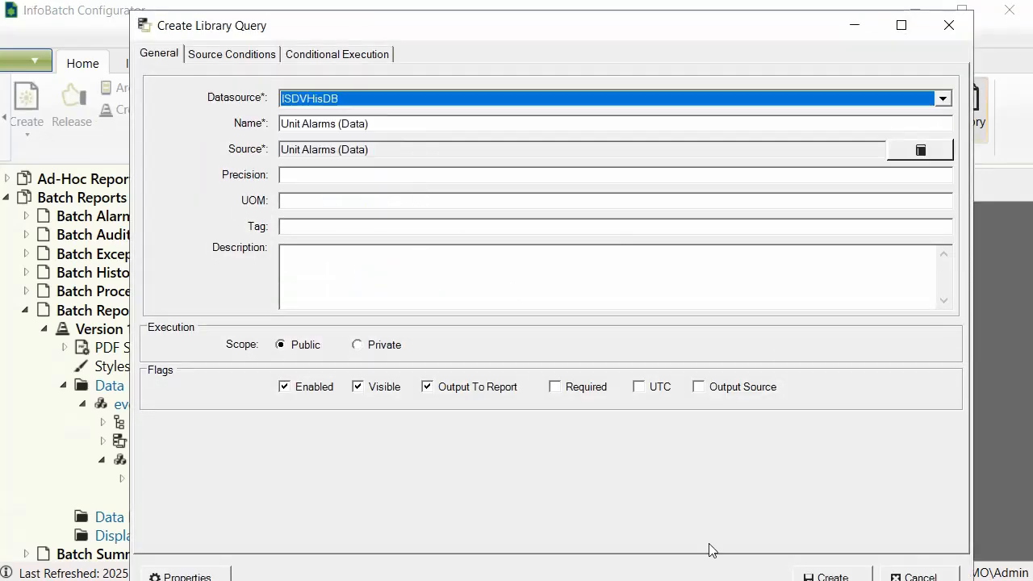
pyautogui.click(830, 575)
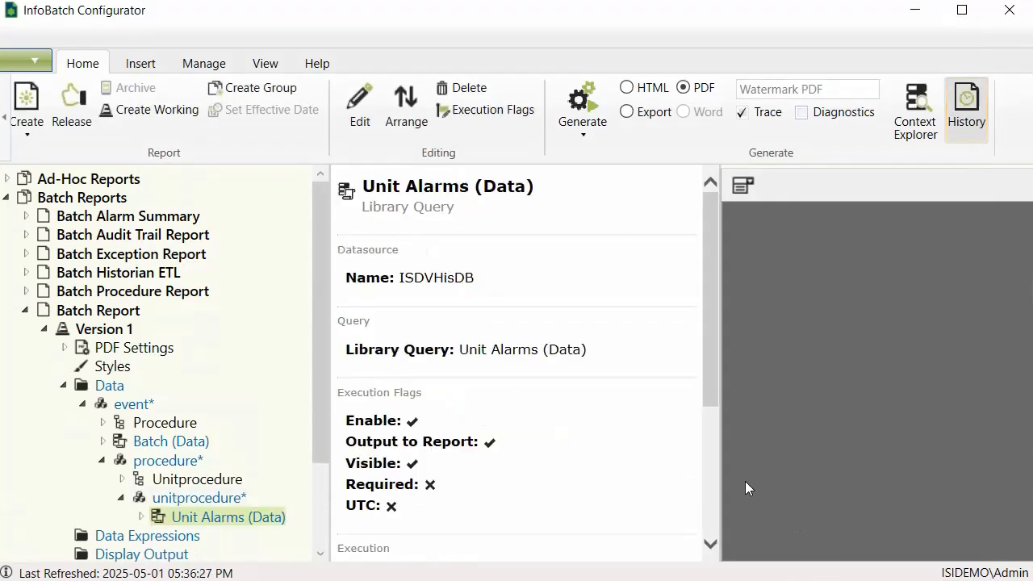
# Step: Add the Report Summary (Output) expression from ISDVHisDB Batch Report Output to the Display Output folder
pyautogui.scroll(-2, 146, 478)
pyautogui.click(142, 471)
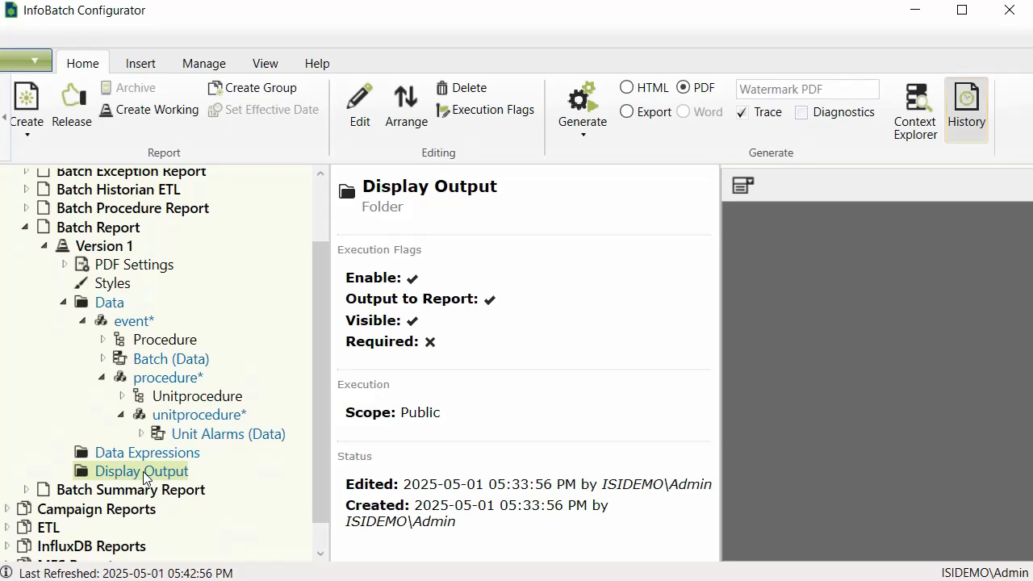
pyautogui.rightClick(144, 477)
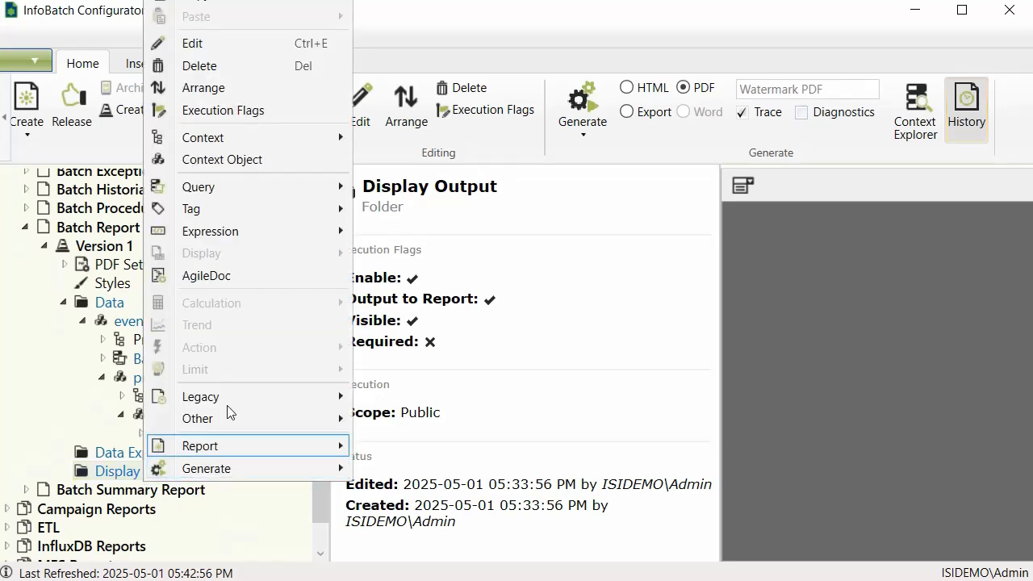
pyautogui.moveTo(272, 240)
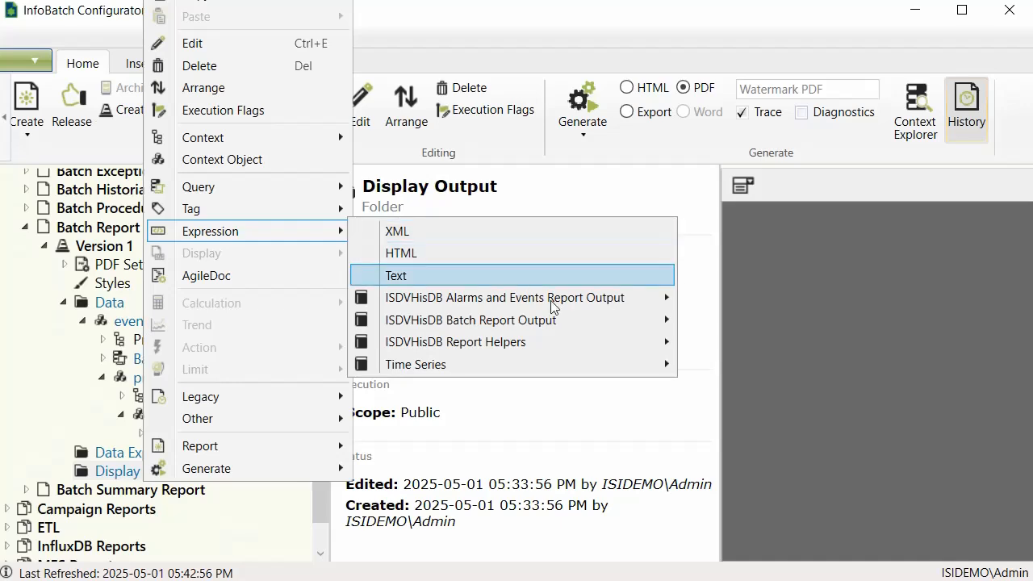
pyautogui.moveTo(569, 322)
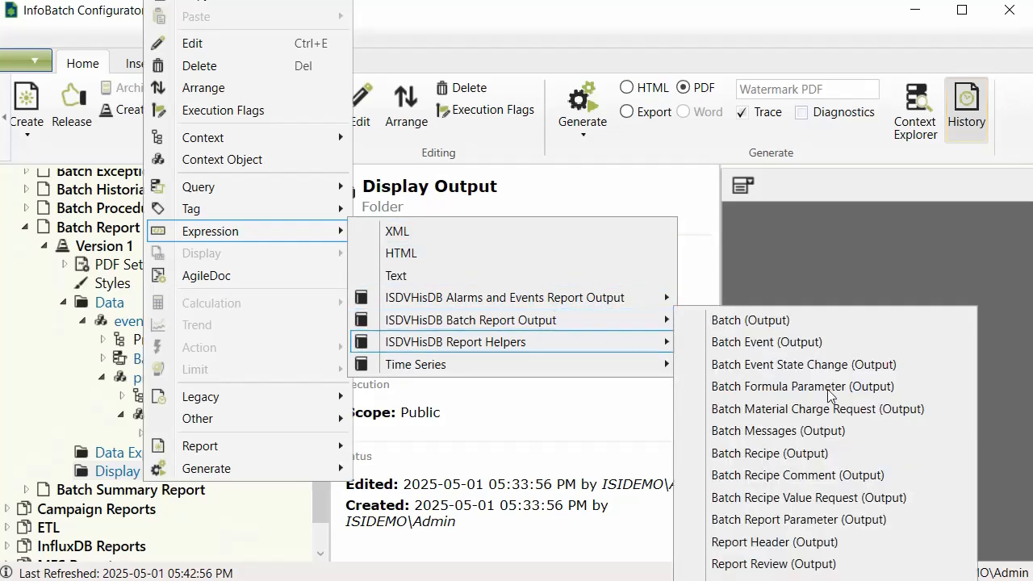
pyautogui.click(773, 563)
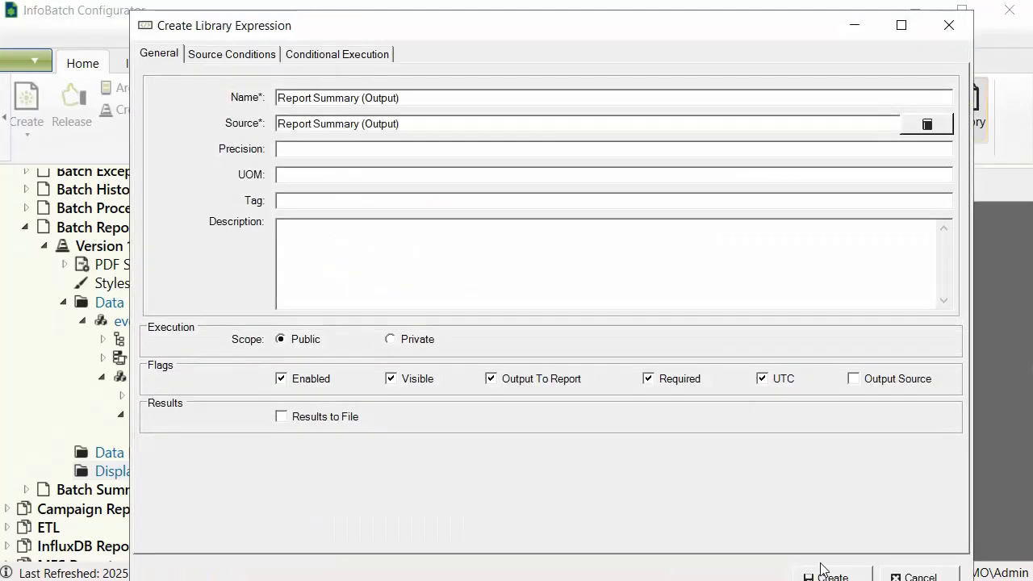
pyautogui.click(831, 577)
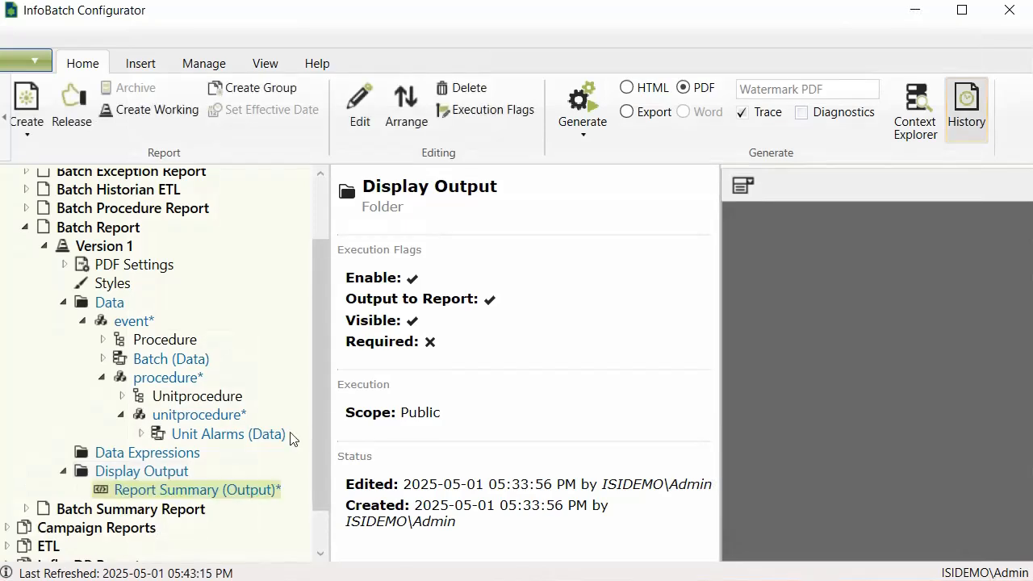
# Step: Add the Unit Alarms (Output) expression from ISDVHisDB Alarms and Events Report Output to the Display Output folder
pyautogui.click(142, 471)
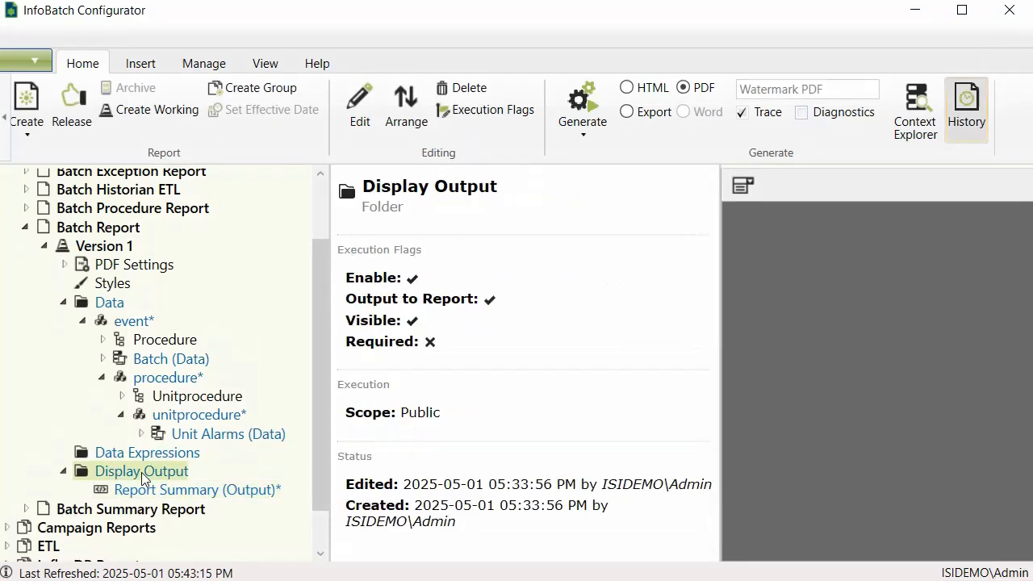
pyautogui.rightClick(142, 474)
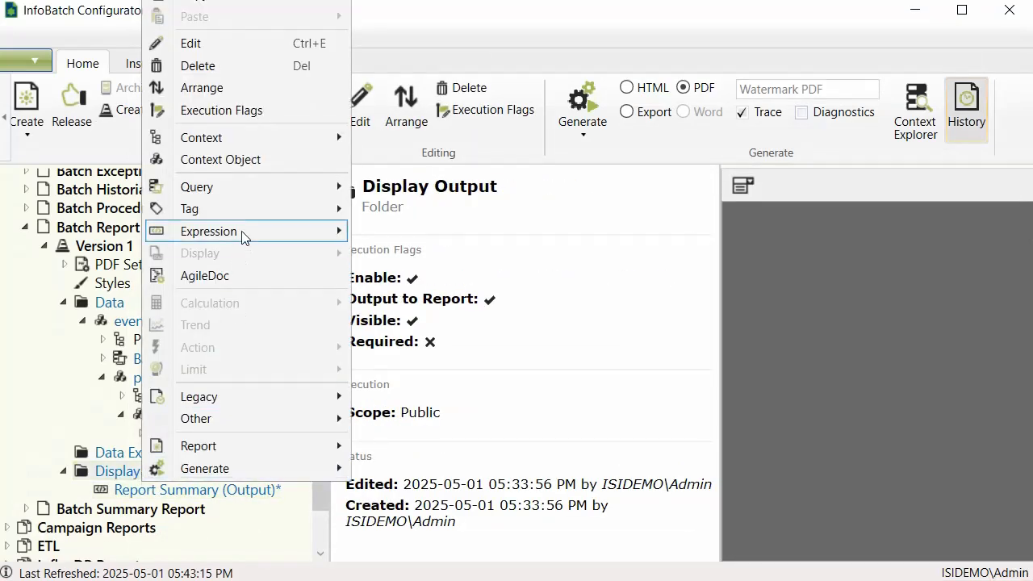
pyautogui.moveTo(244, 235)
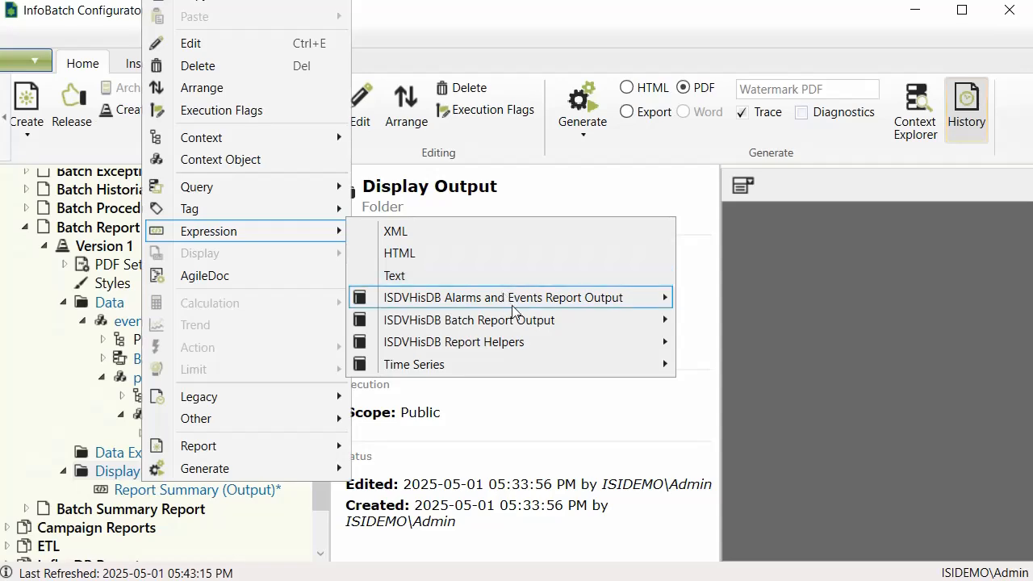
pyautogui.moveTo(514, 298)
pyautogui.click(795, 432)
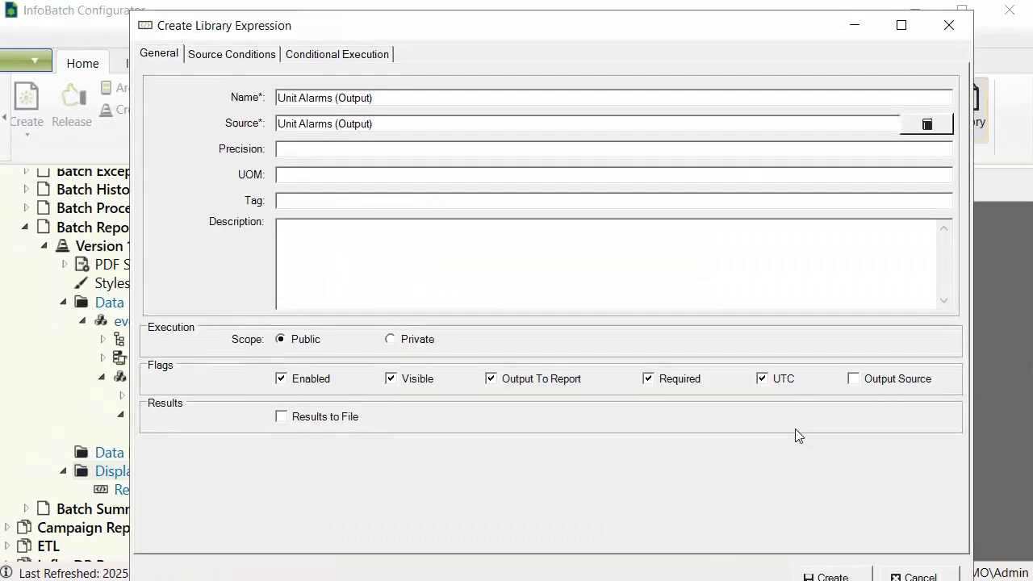
pyautogui.click(832, 577)
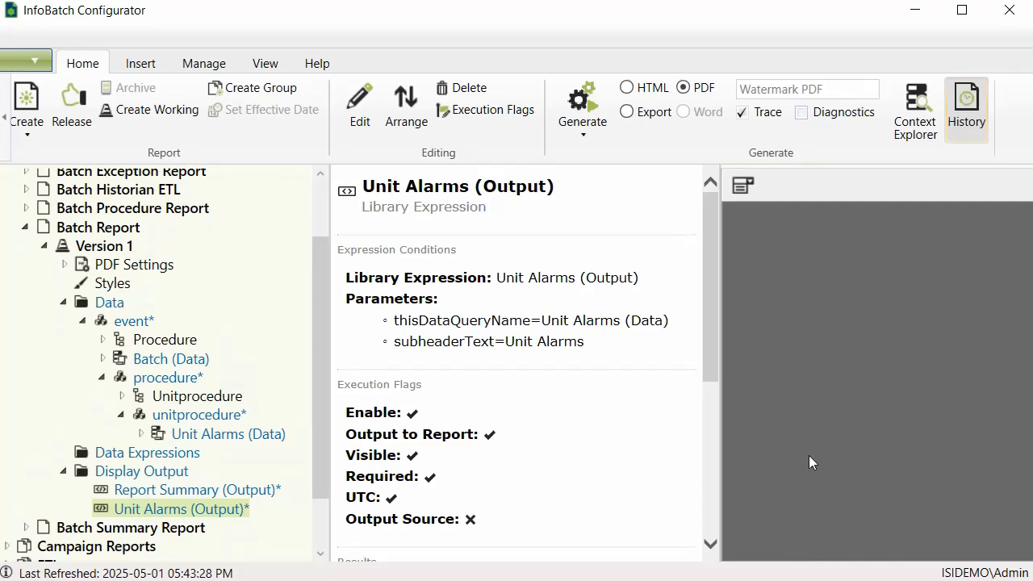
# Step: Generate the Batch Report as a PDF for batch 20221004.171256 and review the generated document
pyautogui.click(584, 136)
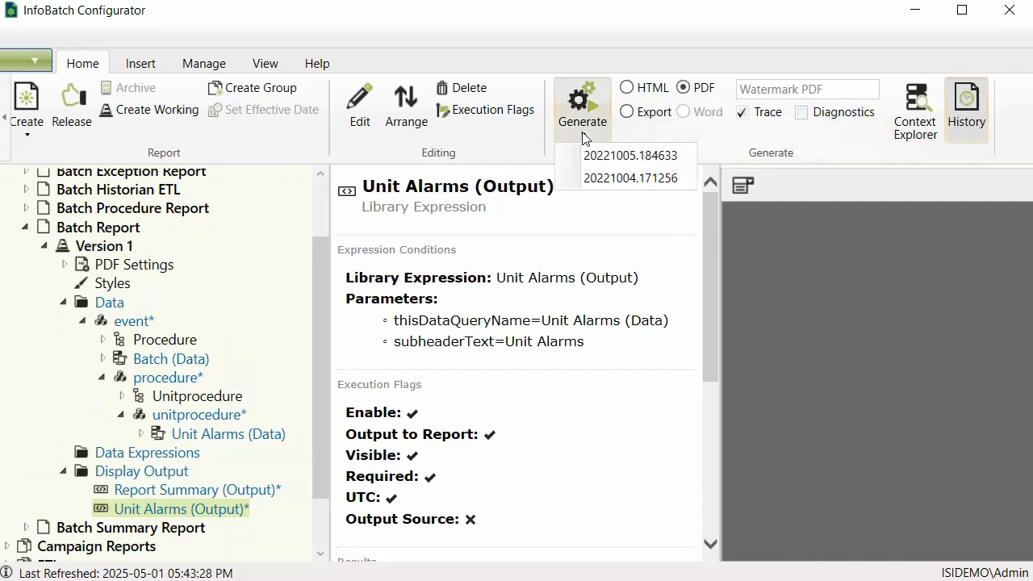
pyautogui.click(651, 179)
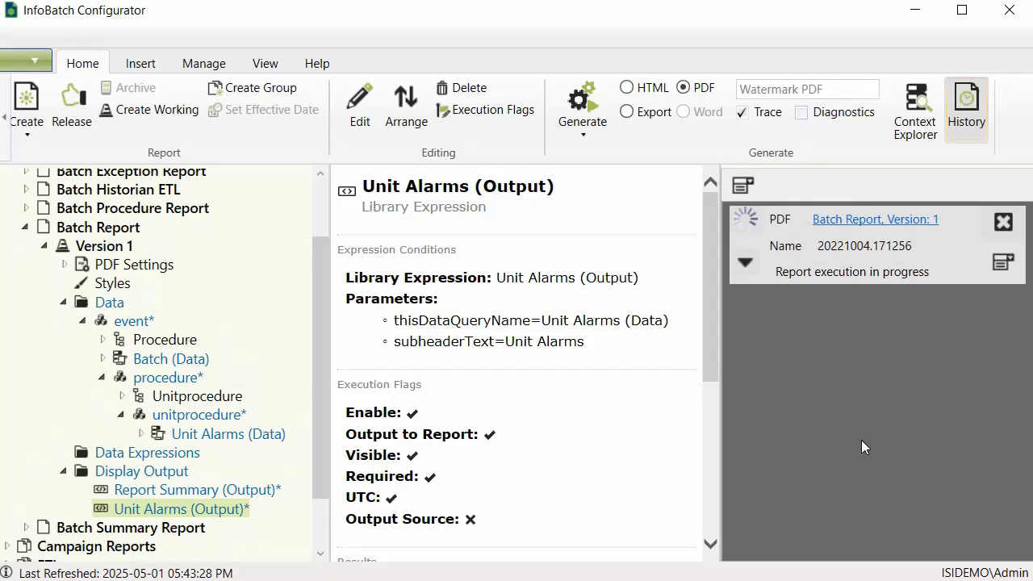
pyautogui.click(837, 219)
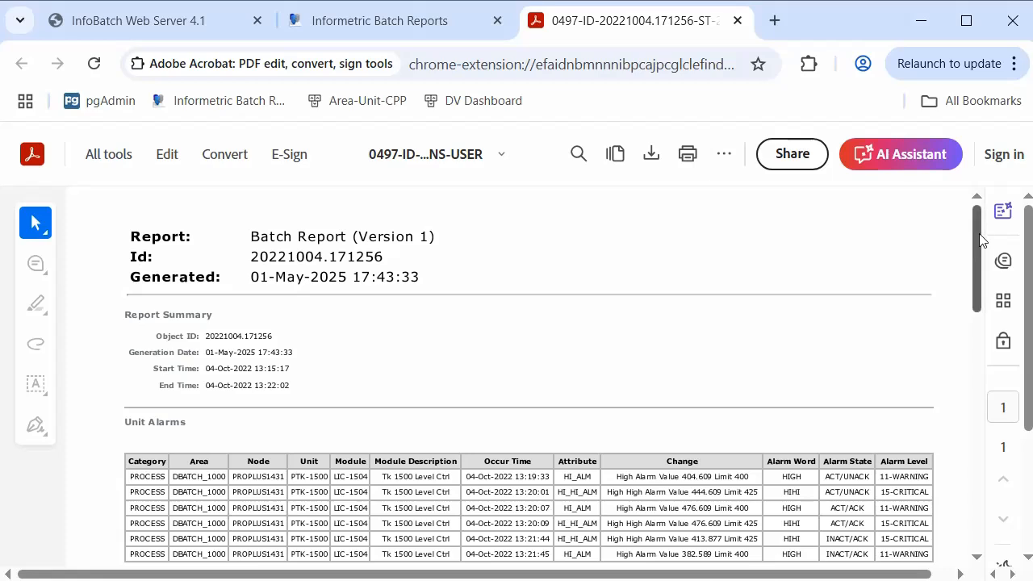
pyautogui.moveTo(982, 238); pyautogui.dragTo(975, 253)
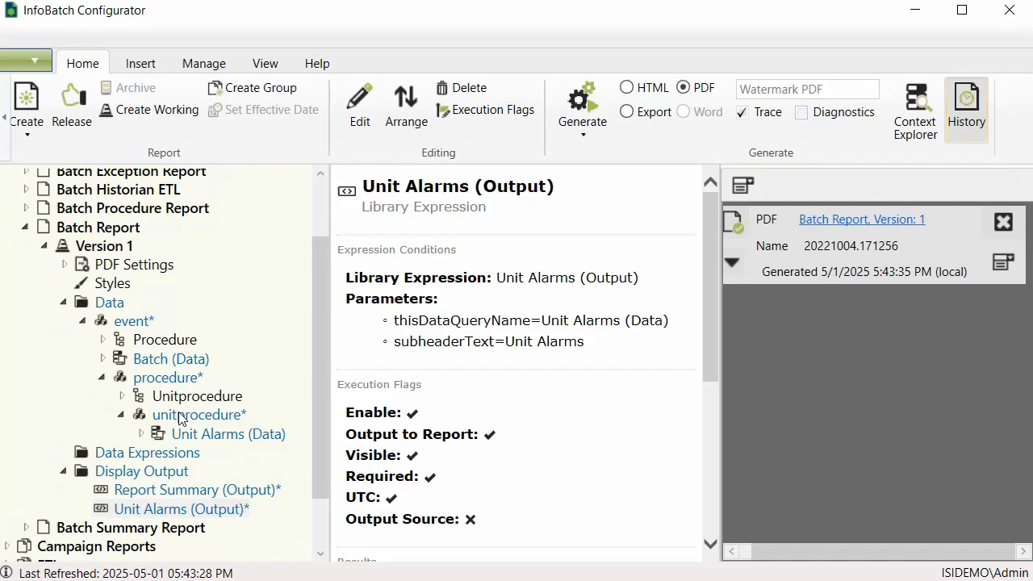
# Step: Rename the unitprocedure context object as All Unit Procedures
pyautogui.click(181, 418)
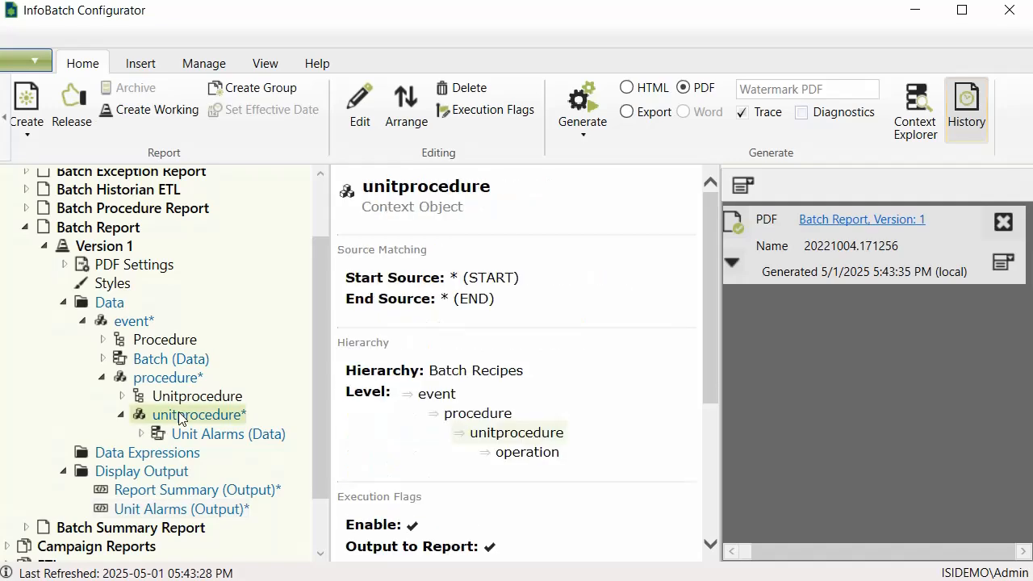
pyautogui.rightClick(181, 418)
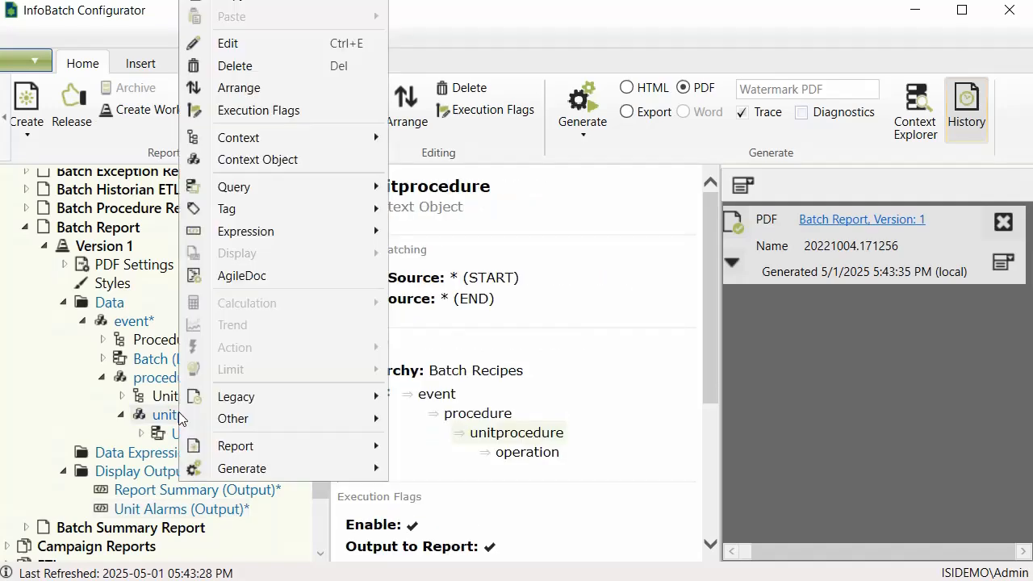
pyautogui.click(234, 45)
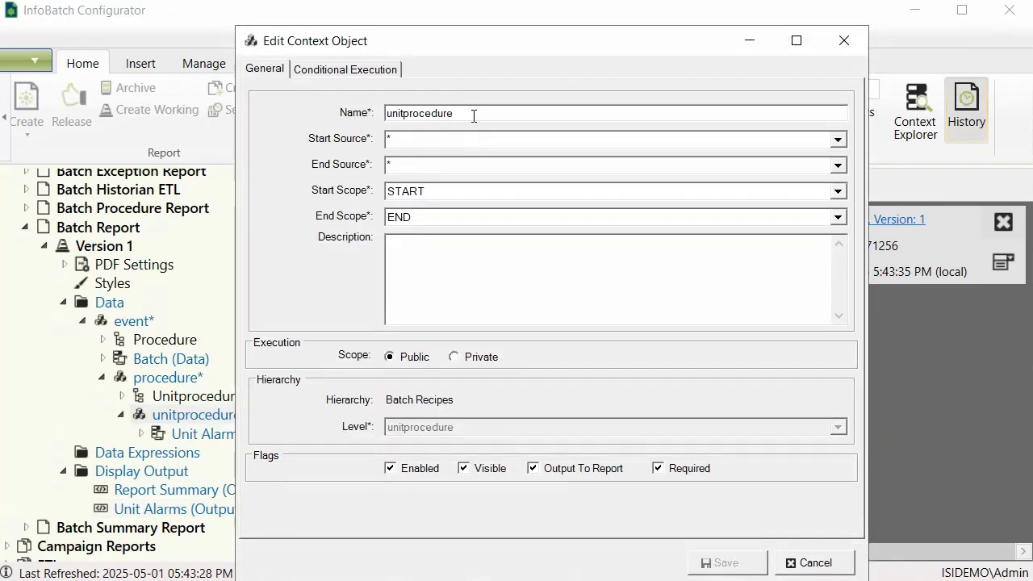
pyautogui.moveTo(473, 116); pyautogui.dragTo(381, 118)
pyautogui.write('Al')
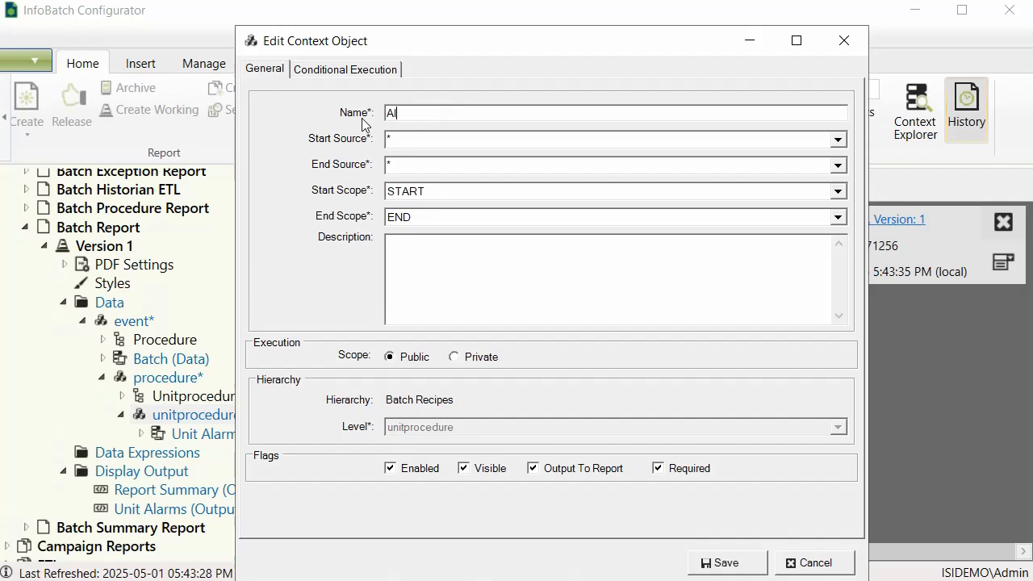
pyautogui.write('l Unit Procedures')
pyautogui.click(725, 563)
# Step: Create a unitprocedure-level context object named Charge Tank Transfer under procedure, with UP_CHG_PTK_PXFR_FRM:1-1 as both start and end source
pyautogui.rightClick(179, 384)
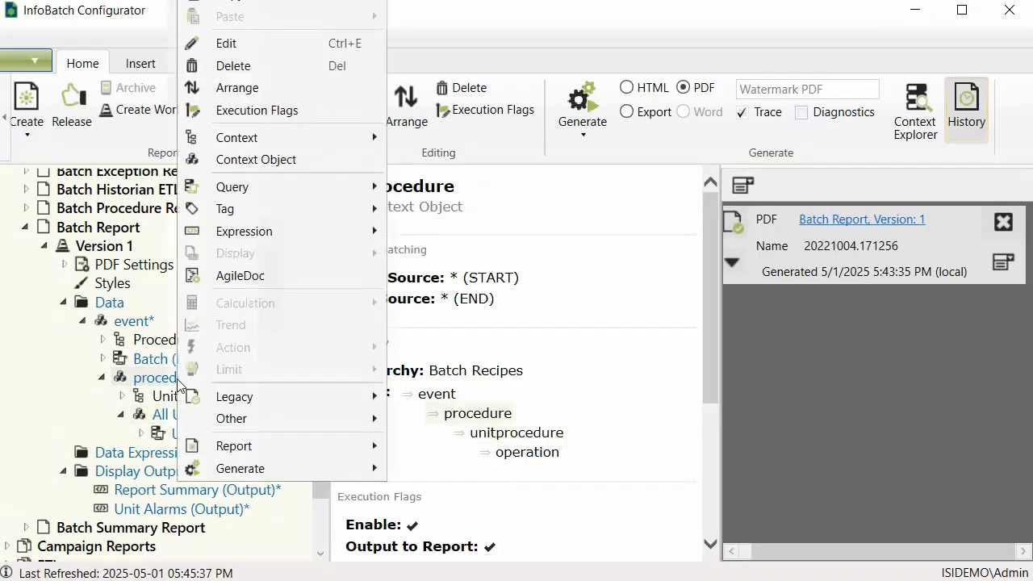
pyautogui.click(355, 164)
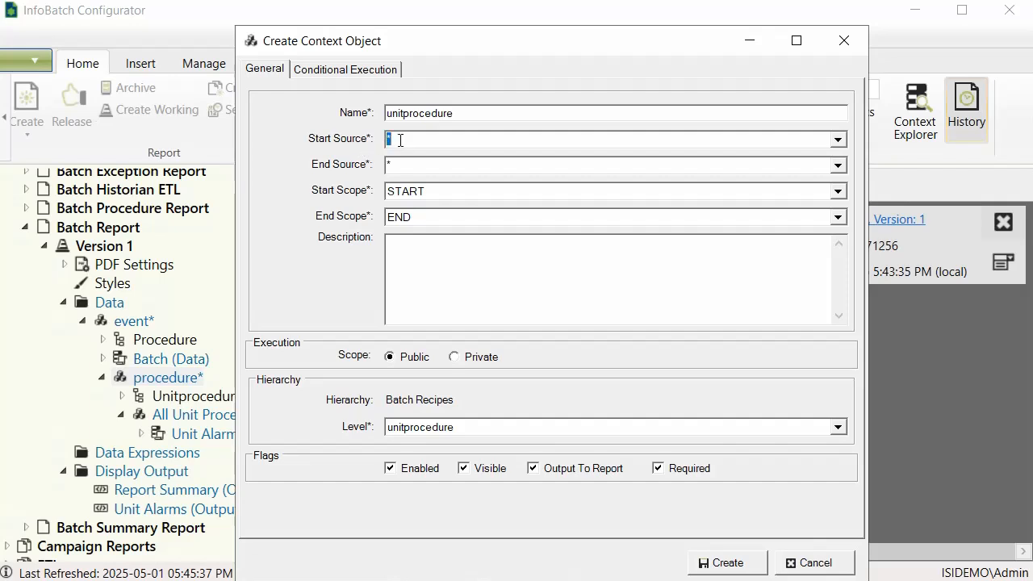
pyautogui.write('UP_CHG_PTK_PXFR_FRM:1-1')
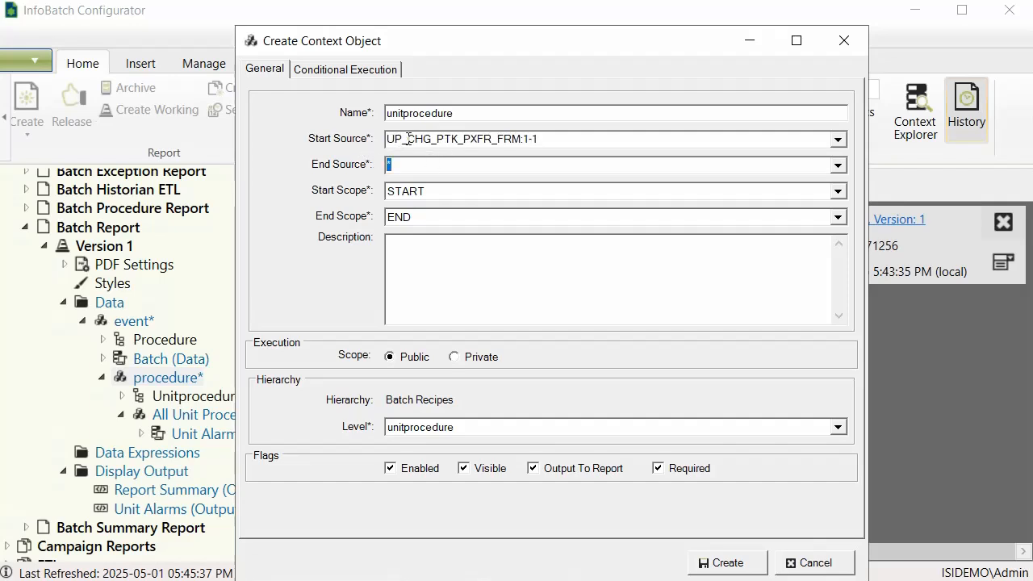
pyautogui.write('UP_CHG_PTK_PXFR_FRM:1-1')
pyautogui.doubleClick(456, 115)
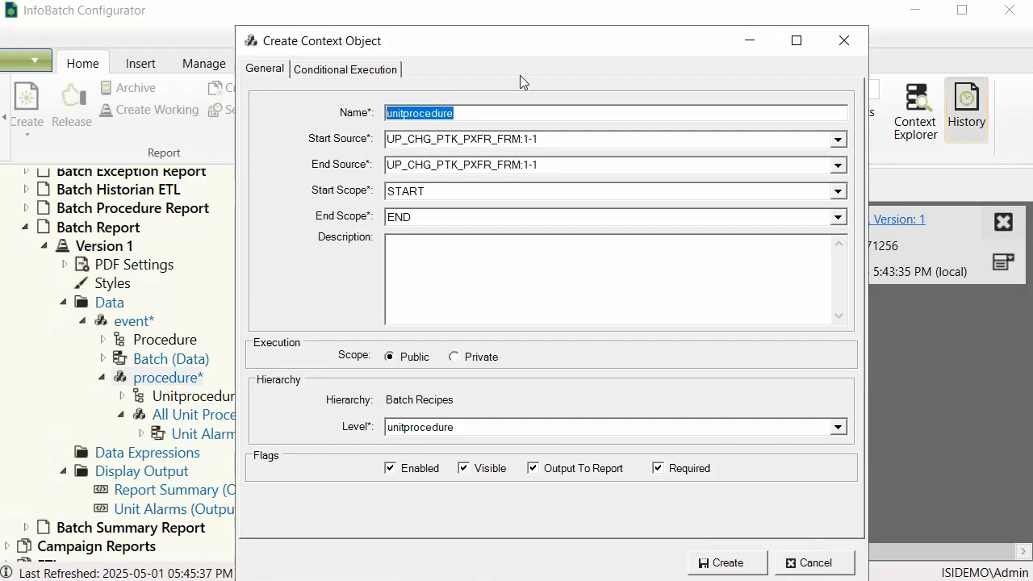
pyautogui.write('Charge T')
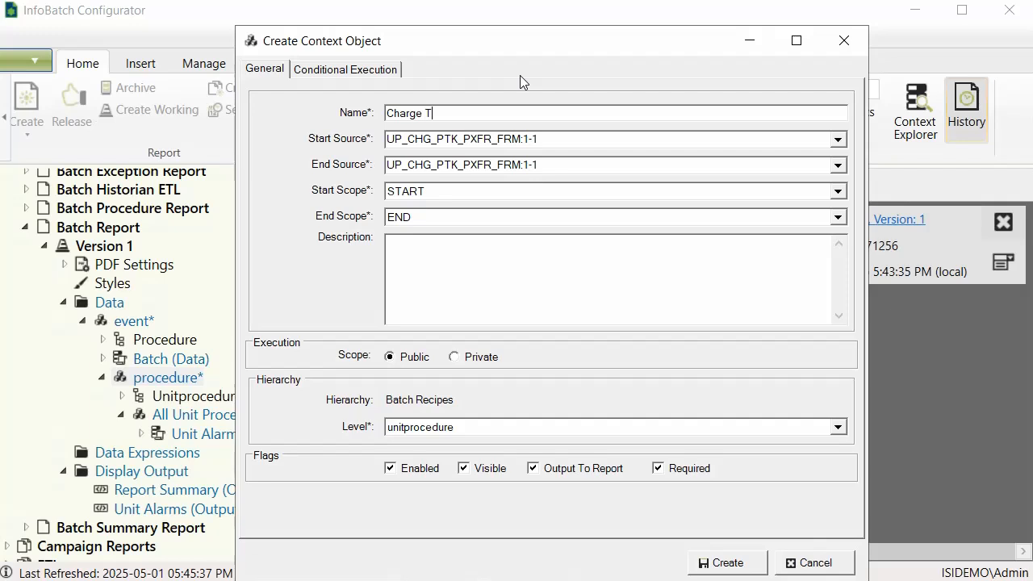
pyautogui.write('ank Transfer')
pyautogui.click(729, 562)
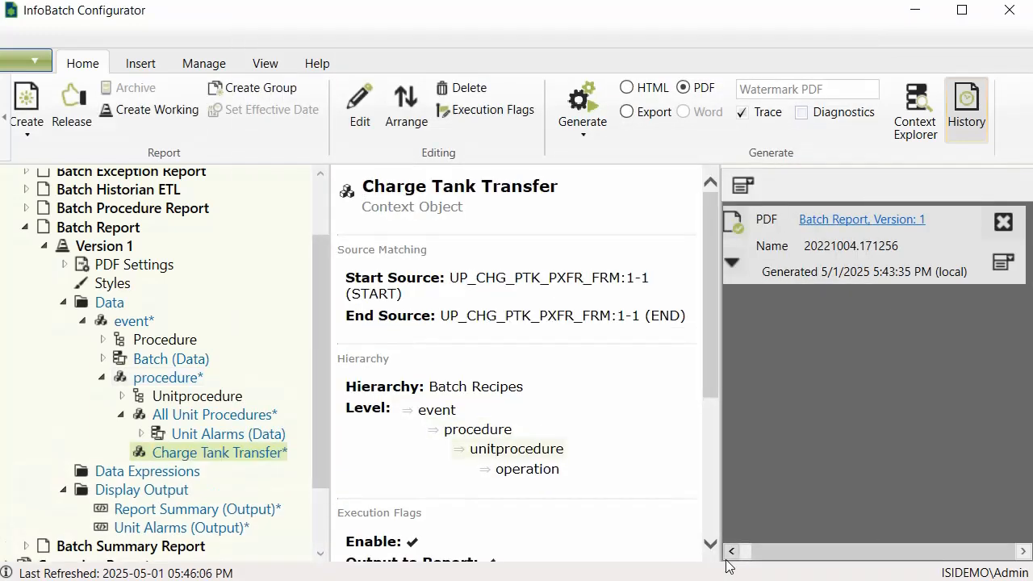
# Step: Add the OPCHDA tag Reactor Data/Temperature to Charge Tank Transfer, browsing it from OPCSample.OpcHdaServer with ContinuousHistorian as datasource
pyautogui.rightClick(162, 458)
pyautogui.moveTo(287, 219)
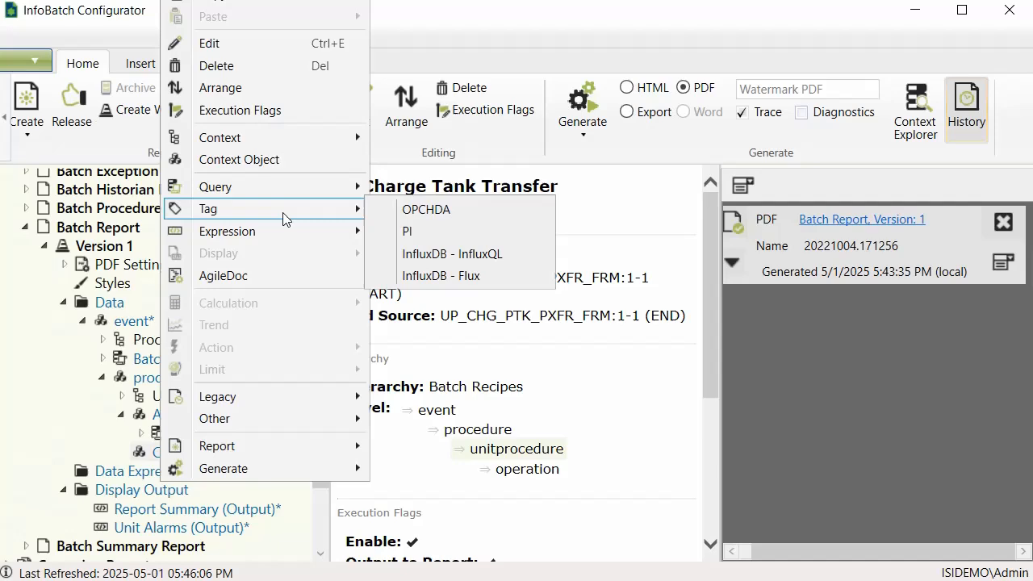
pyautogui.click(434, 218)
pyautogui.click(901, 151)
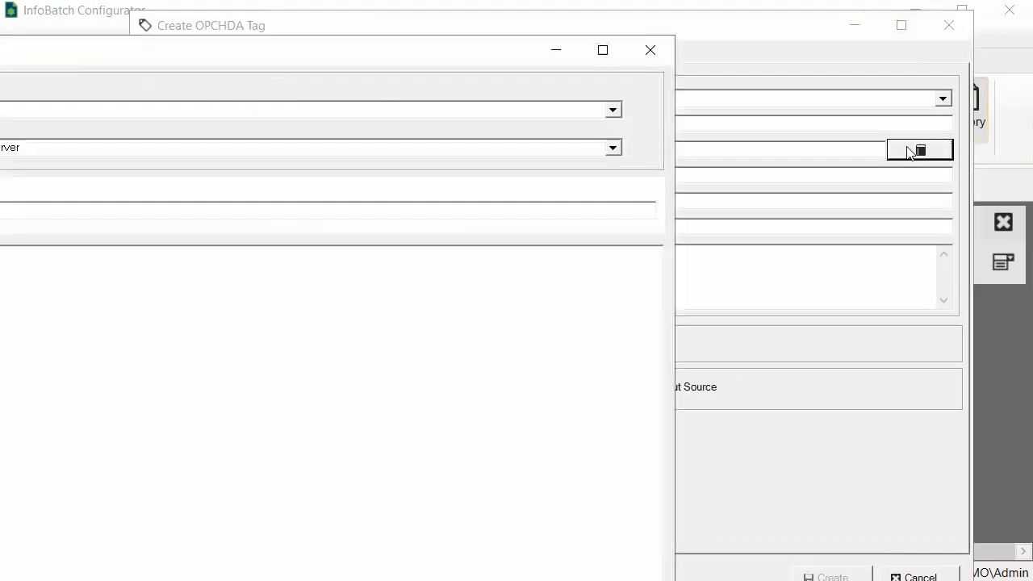
pyautogui.click(69, 276)
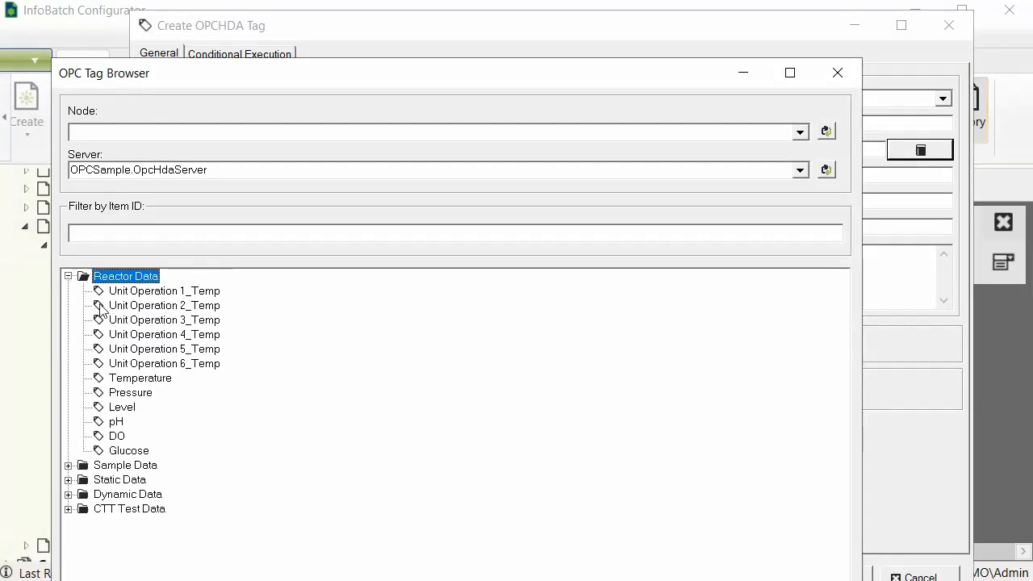
pyautogui.click(117, 379)
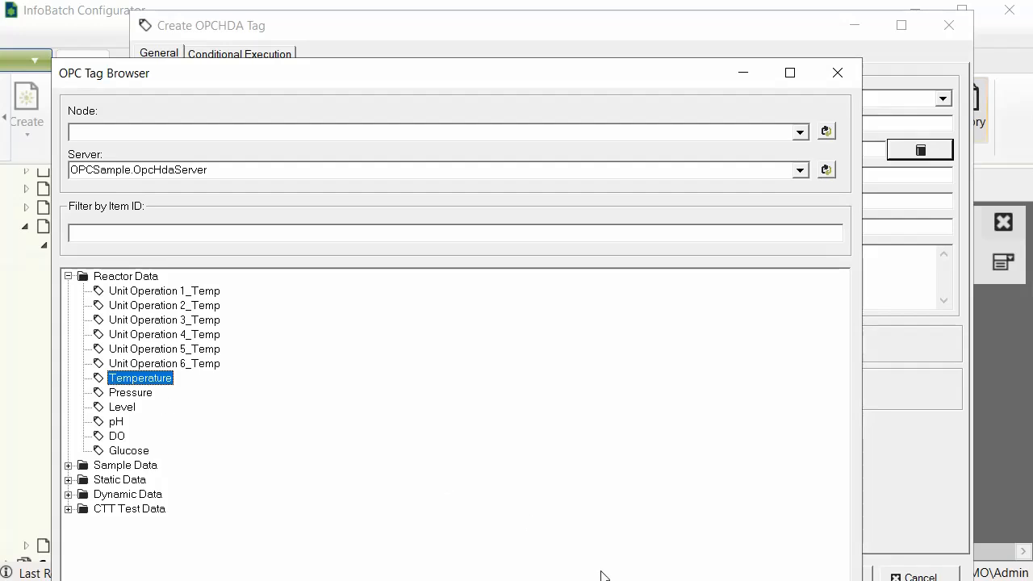
pyautogui.click(729, 579)
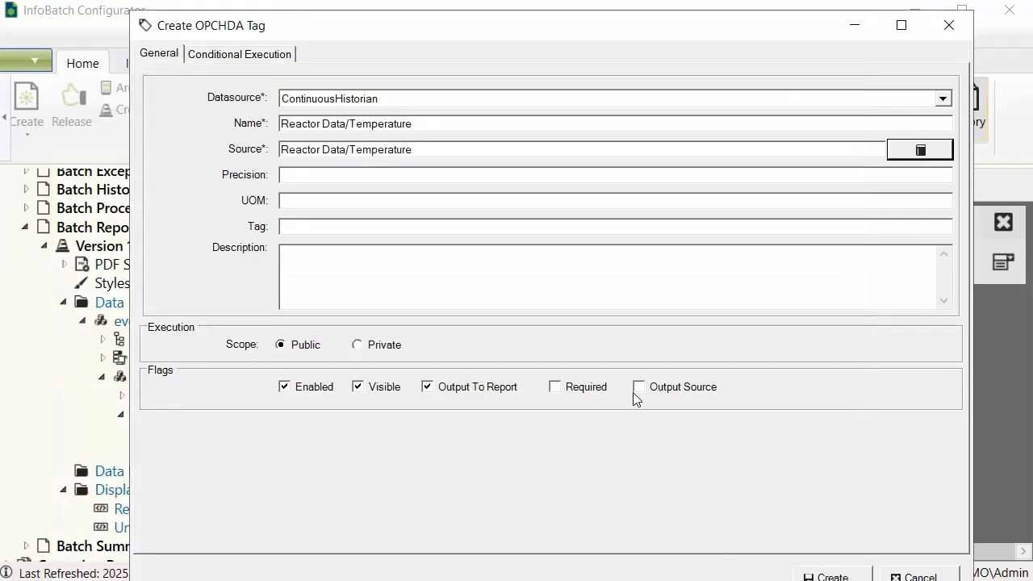
pyautogui.click(837, 577)
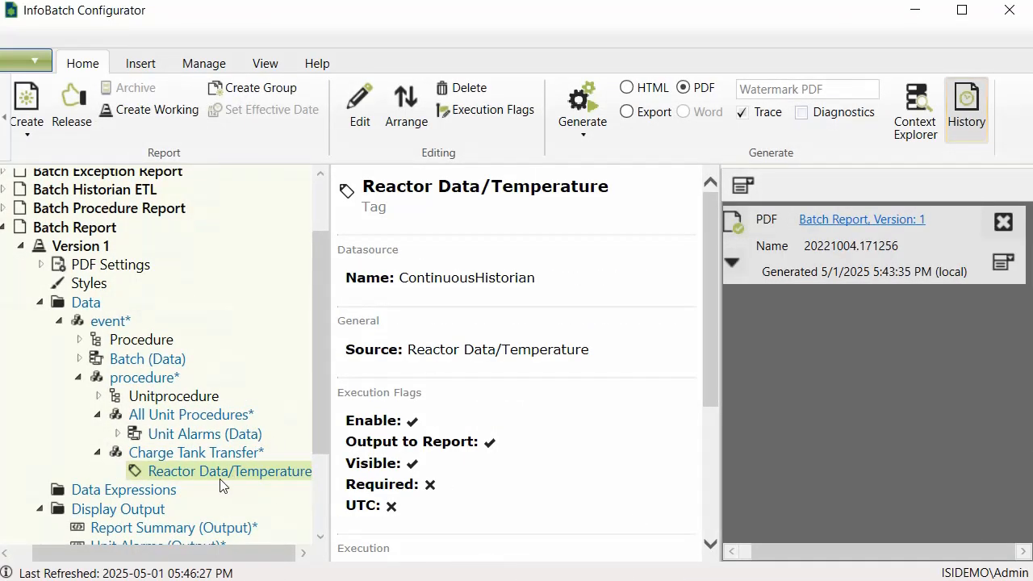
# Step: Add a trend to the Reactor Data/Temperature tag, leaving the offsets and interval blank
pyautogui.rightClick(223, 479)
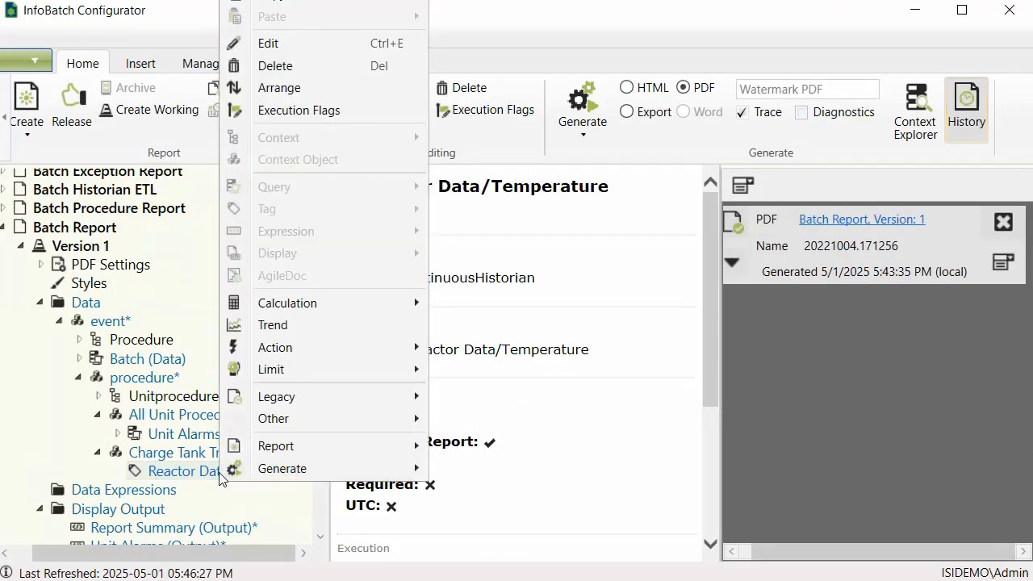
pyautogui.click(283, 329)
pyautogui.click(468, 283)
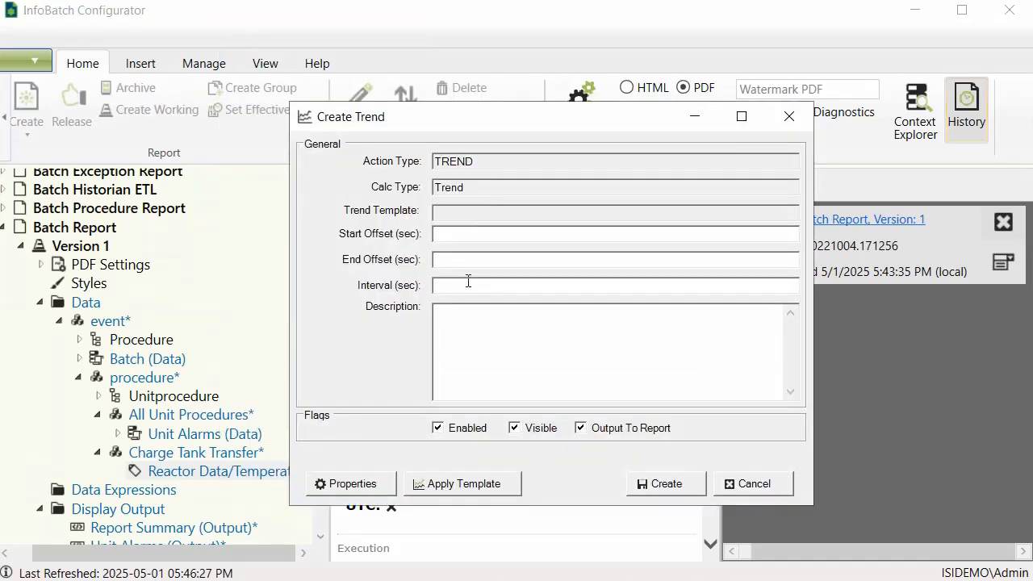
pyautogui.click(670, 486)
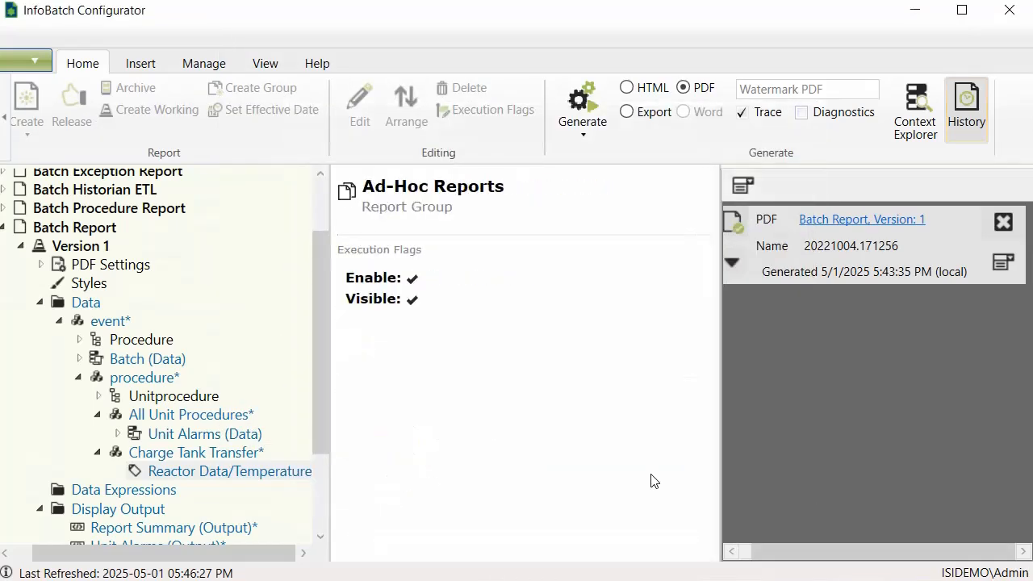
# Step: Add an Average calculation to the Reactor Data/Temperature tag with the default settings
pyautogui.scroll(-2, 250, 404)
pyautogui.click(238, 397)
pyautogui.rightClick(238, 397)
pyautogui.moveTo(380, 305)
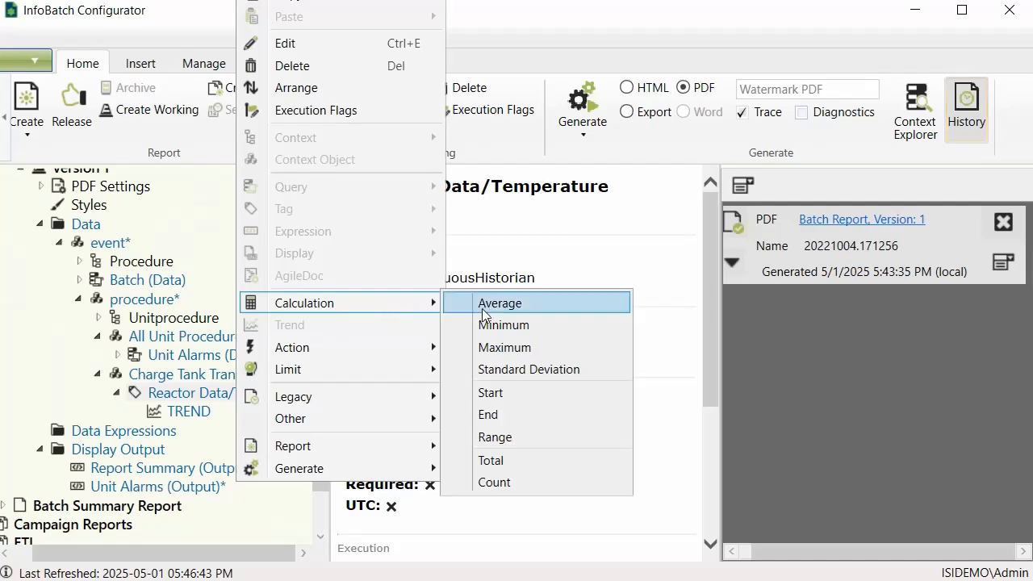
pyautogui.click(480, 303)
pyautogui.click(650, 486)
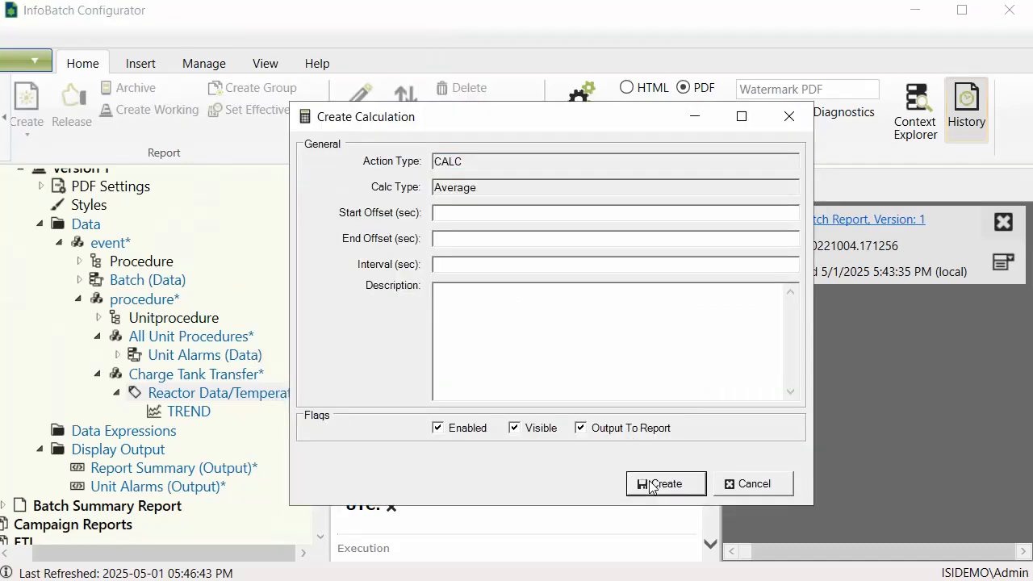
# Step: Add a Minimum calculation to the Reactor Data/Temperature tag with the default settings
pyautogui.rightClick(229, 397)
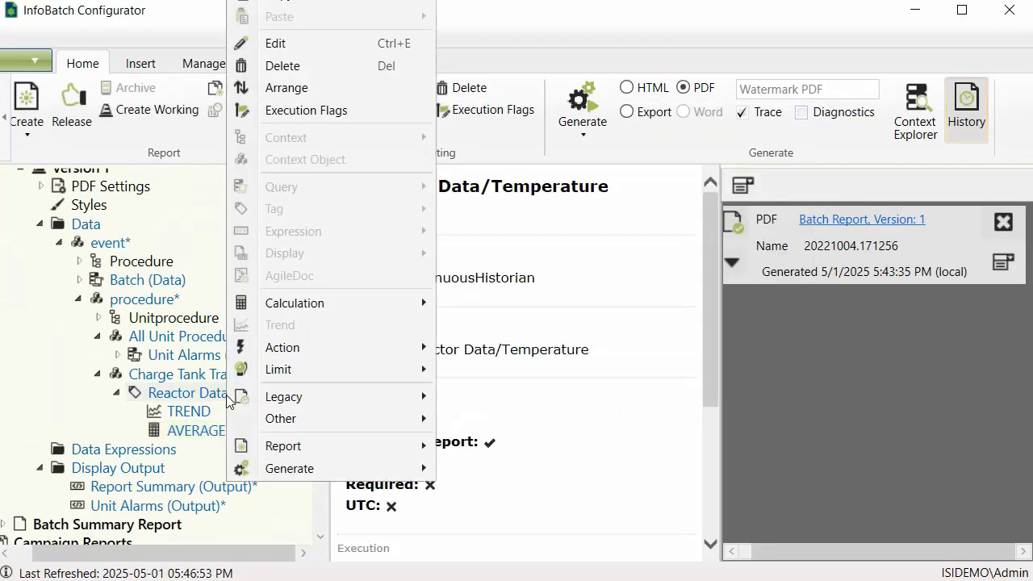
pyautogui.moveTo(250, 307)
pyautogui.click(487, 324)
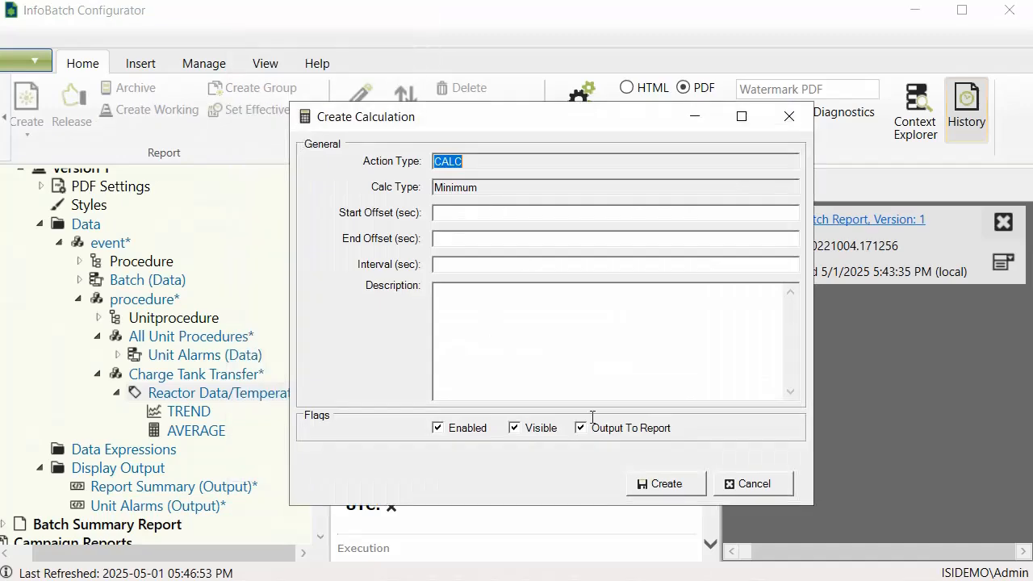
pyautogui.click(675, 488)
# Step: Add a Maximum calculation to the Reactor Data/Temperature tag with the default settings
pyautogui.click(227, 402)
pyautogui.rightClick(229, 399)
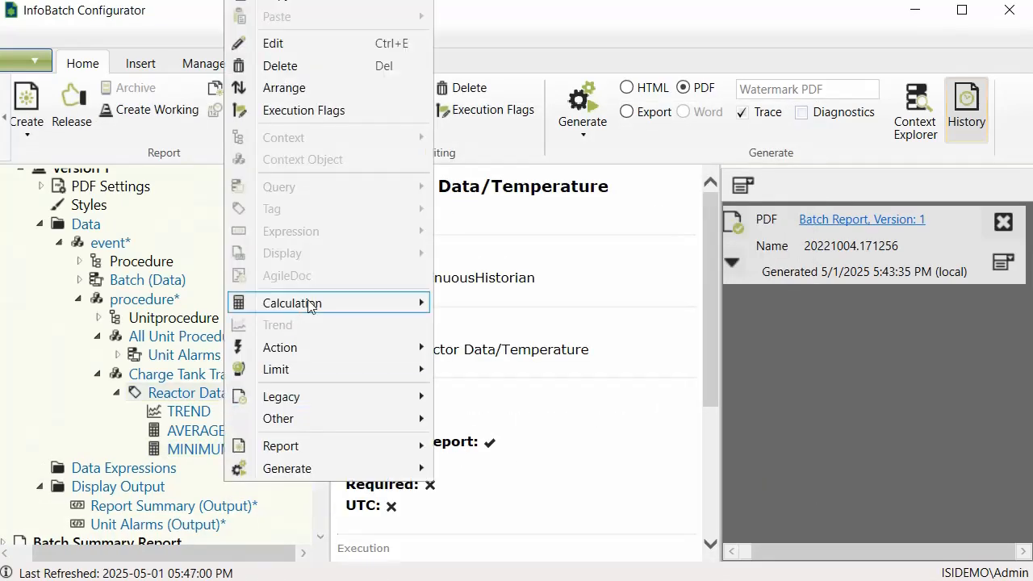
pyautogui.moveTo(307, 302)
pyautogui.click(510, 345)
pyautogui.click(645, 484)
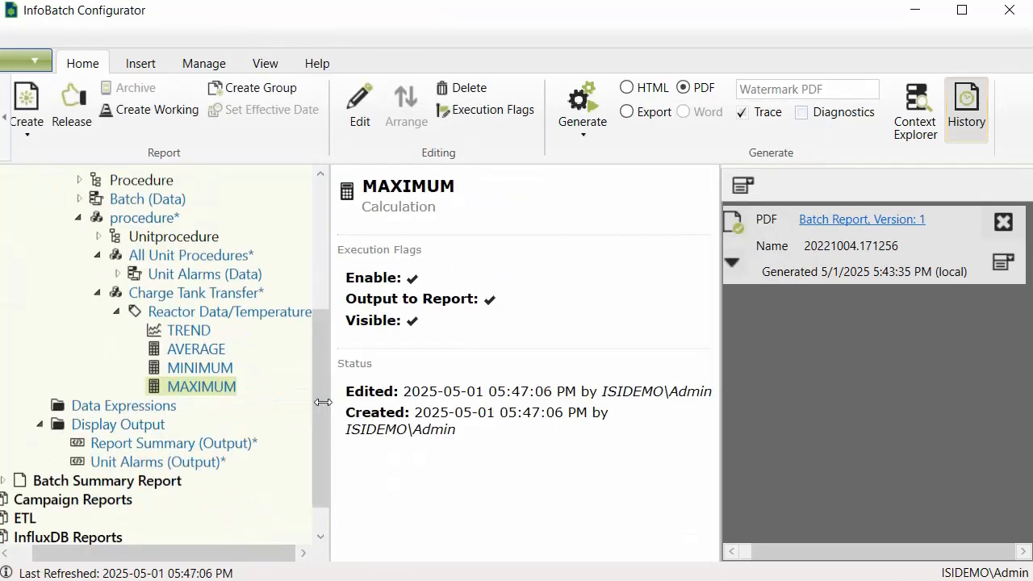
# Step: Add the Time Series library expression Trend with Calcs to the Display Output folder with its default settings
pyautogui.click(141, 430)
pyautogui.rightClick(141, 430)
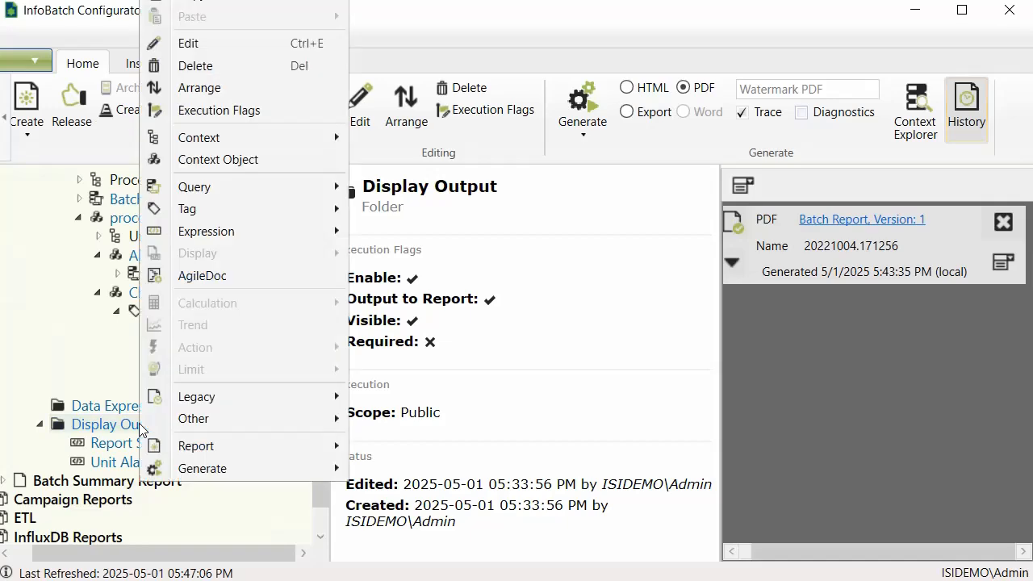
pyautogui.moveTo(275, 237)
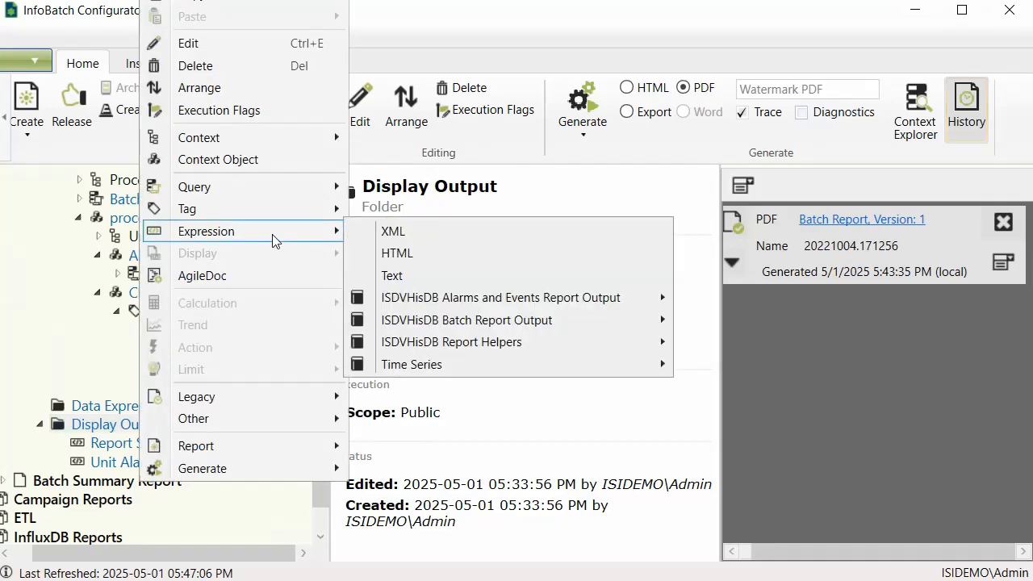
pyautogui.moveTo(535, 367)
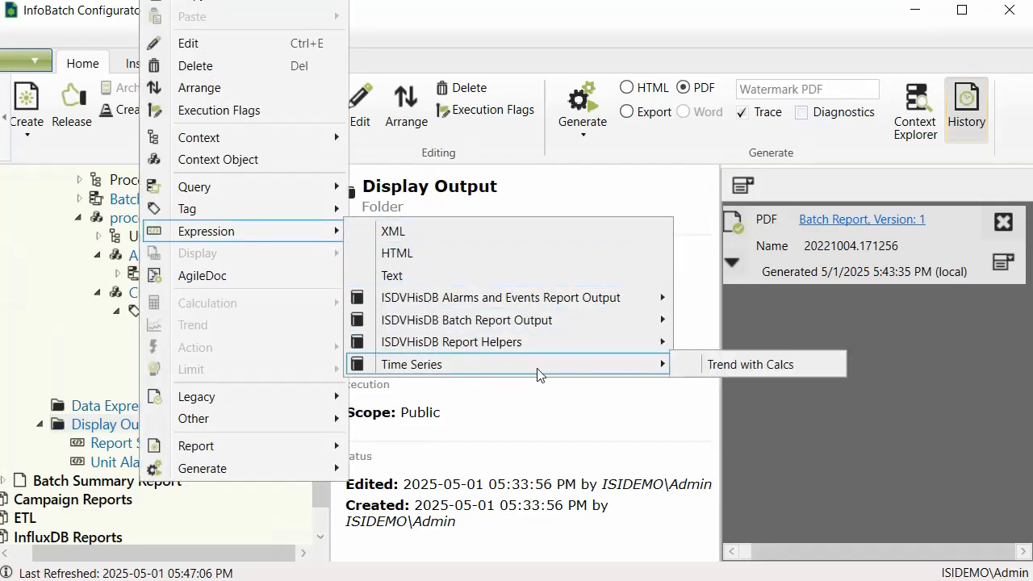
pyautogui.click(726, 364)
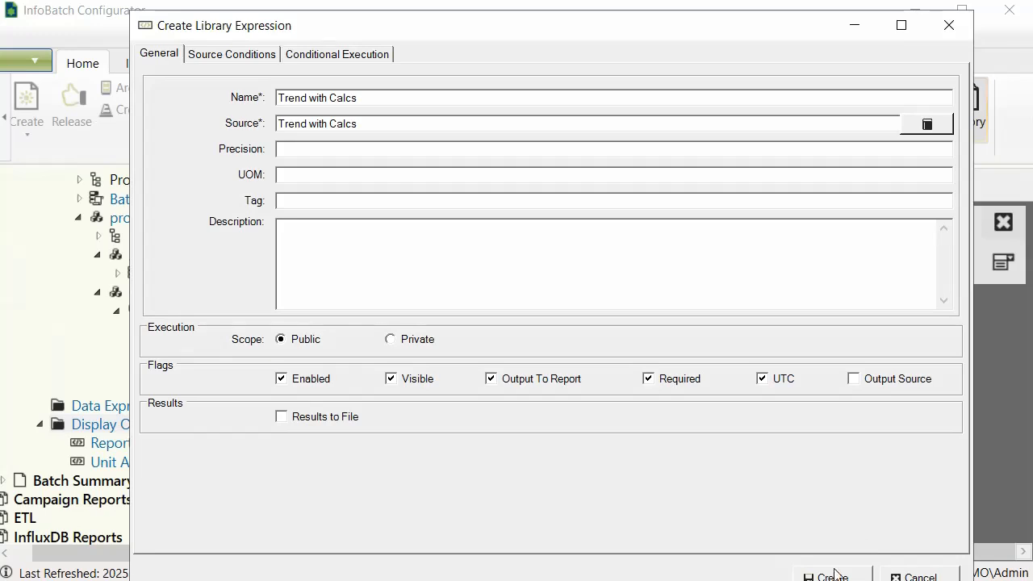
pyautogui.click(835, 576)
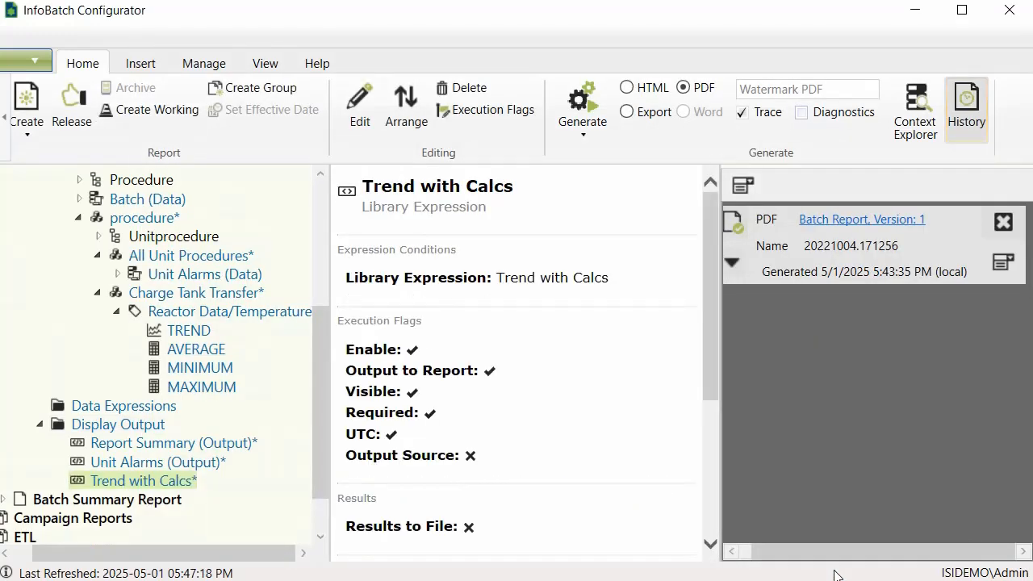
# Step: Generate the Batch Report as PDF for batch 20221004.171256 and review the newly generated document
pyautogui.click(582, 136)
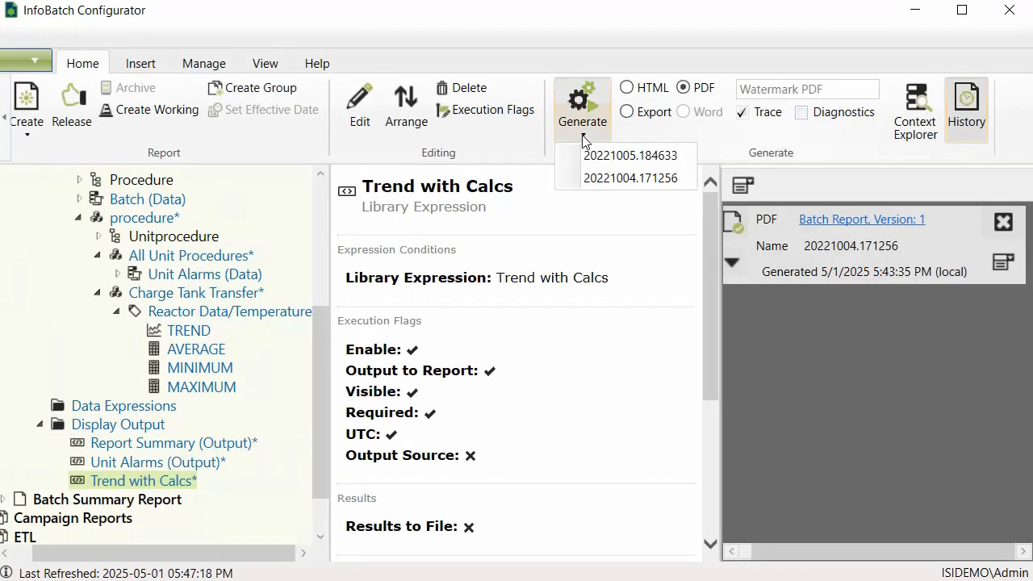
pyautogui.click(604, 181)
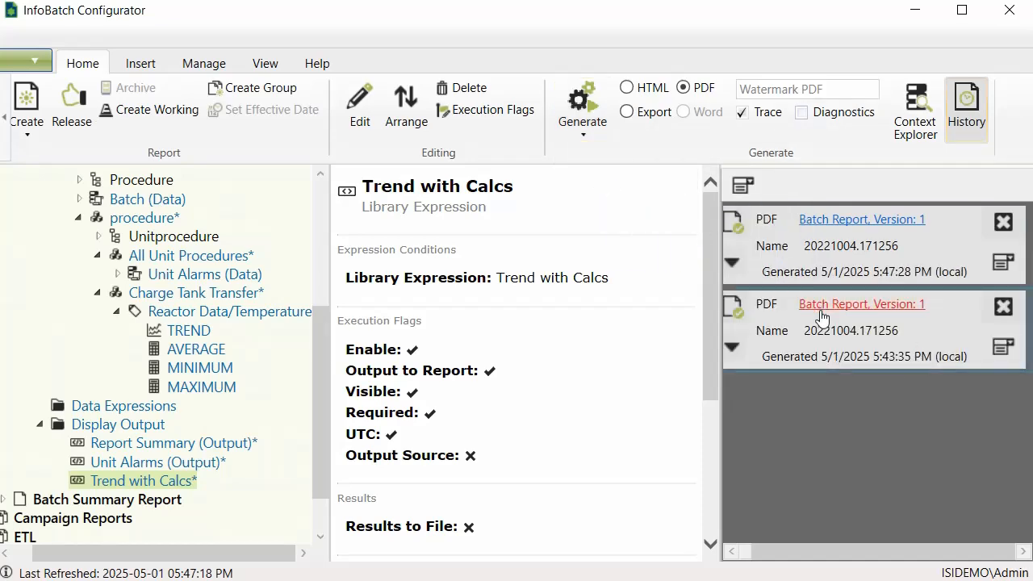
pyautogui.click(835, 220)
pyautogui.moveTo(978, 253); pyautogui.dragTo(980, 288)
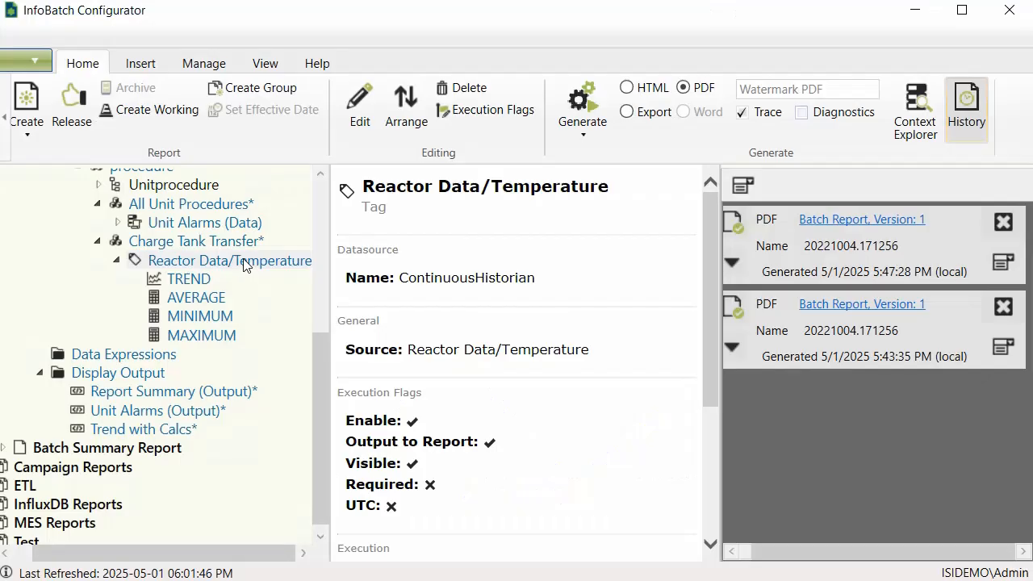
# Step: Add a static limit of type CNTRL to the Reactor Data/Temperature tag with High 80 and Low 10
pyautogui.rightClick(243, 266)
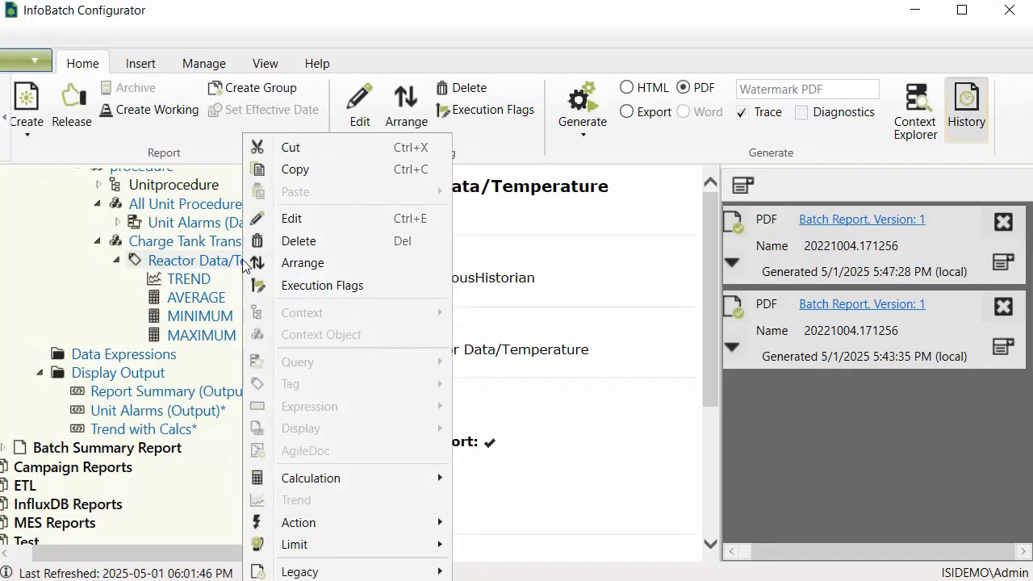
pyautogui.moveTo(403, 548)
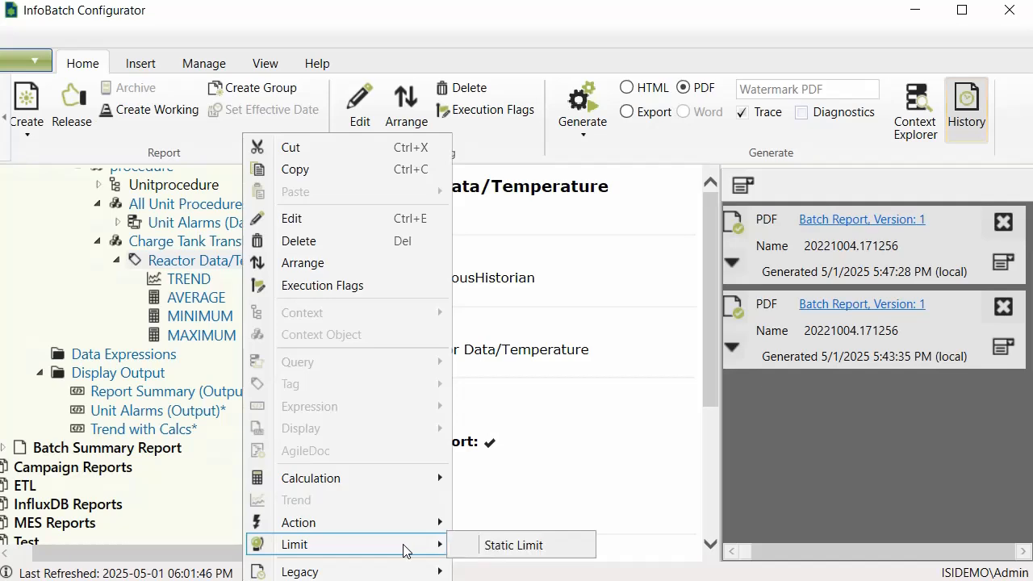
pyautogui.click(494, 547)
pyautogui.click(735, 138)
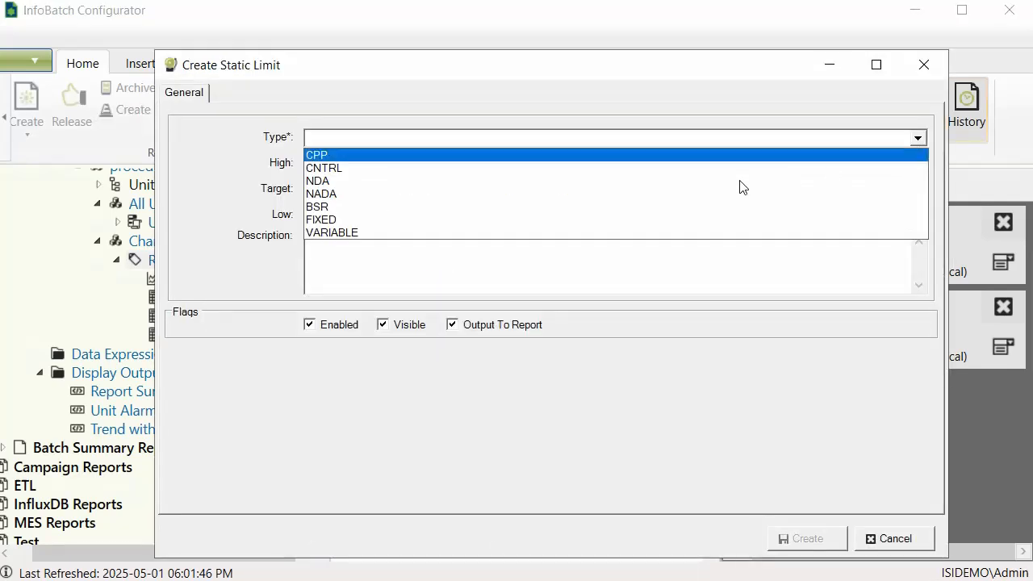
pyautogui.click(362, 166)
pyautogui.write('80')
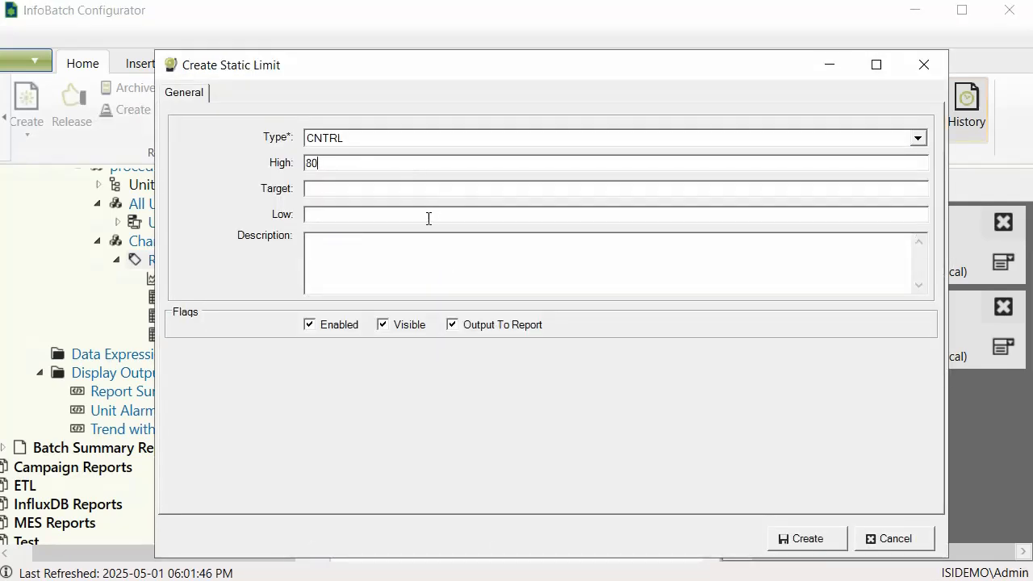
pyautogui.click(425, 214)
pyautogui.write('10')
pyautogui.click(807, 539)
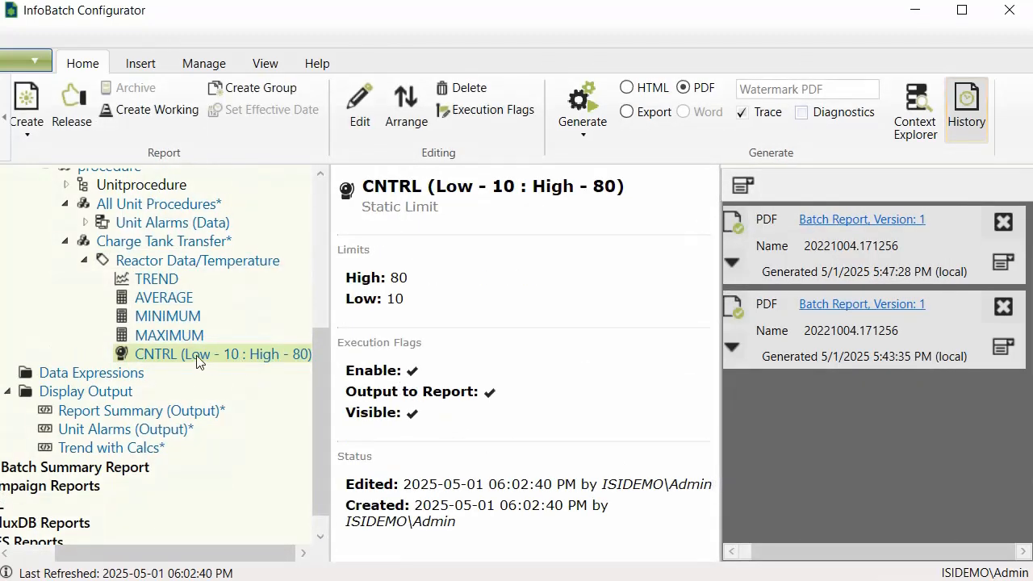
# Step: Add an Outlier action to the CNTRL limit, leaving the offsets and interval blank
pyautogui.rightClick(186, 361)
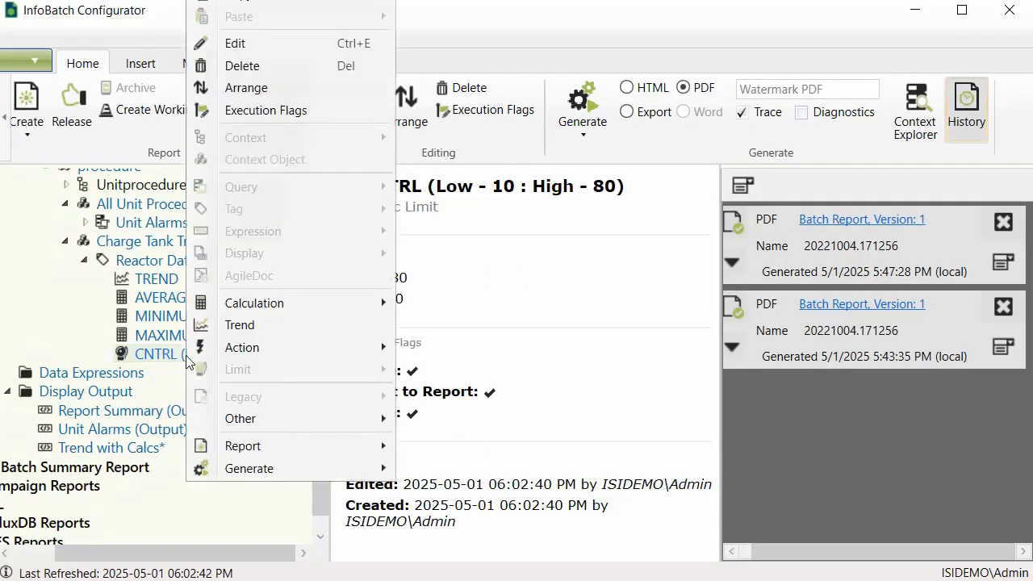
pyautogui.moveTo(224, 356)
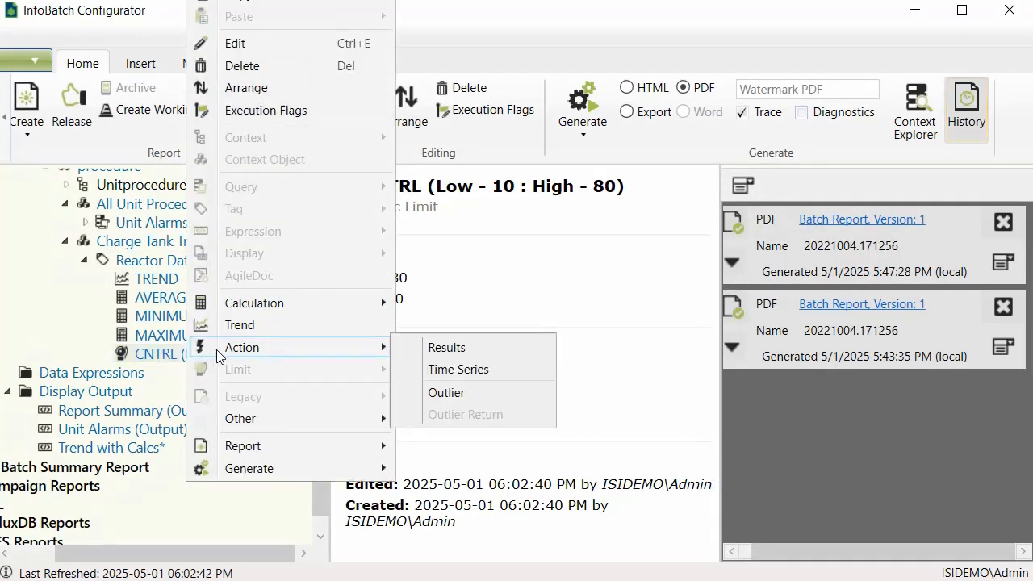
pyautogui.click(461, 390)
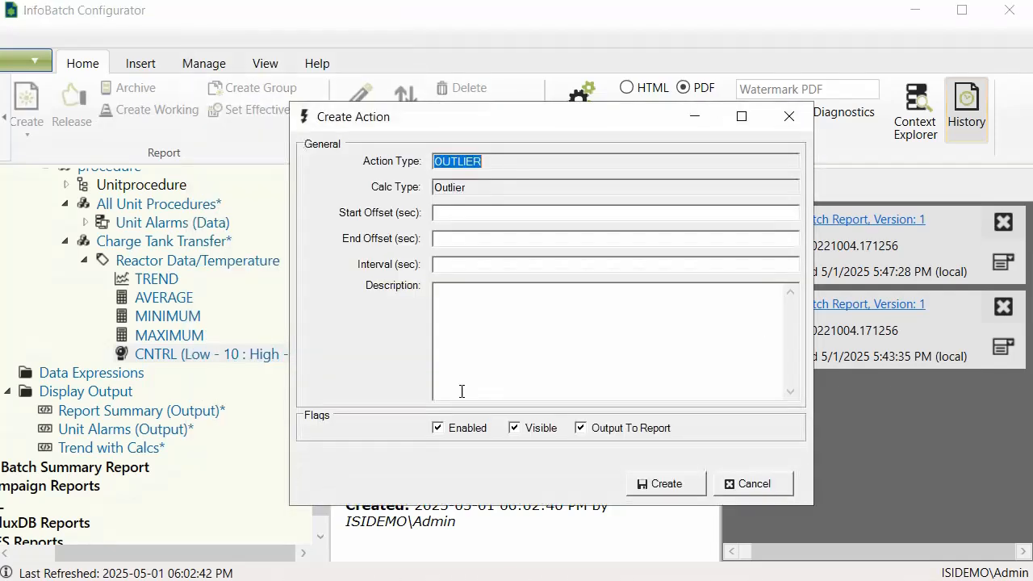
pyautogui.click(662, 484)
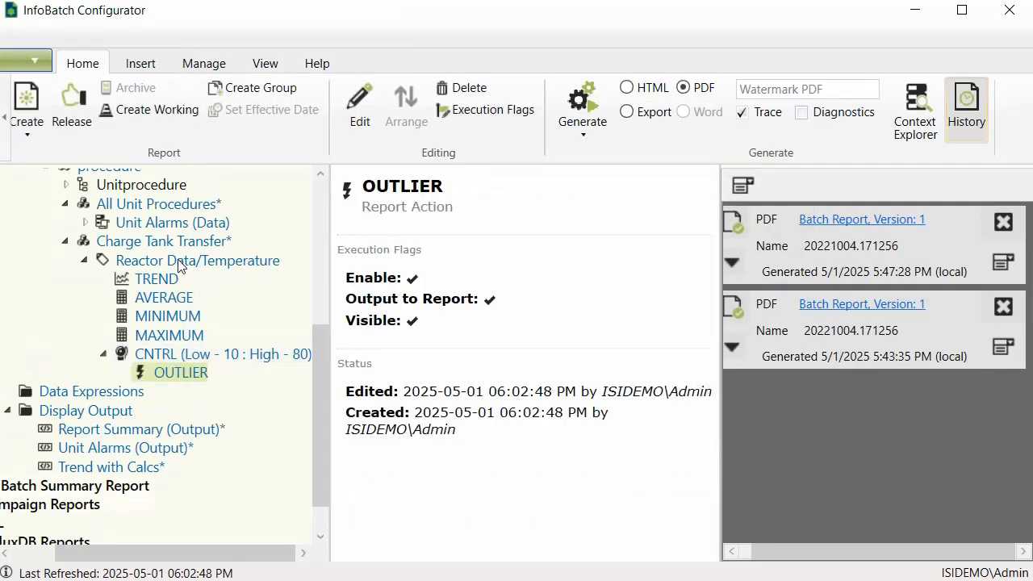
# Step: Edit the temperature tag's trend: set X and Y axis grid lines to 5, show the high limit, and set the interval to 1 second
pyautogui.click(160, 284)
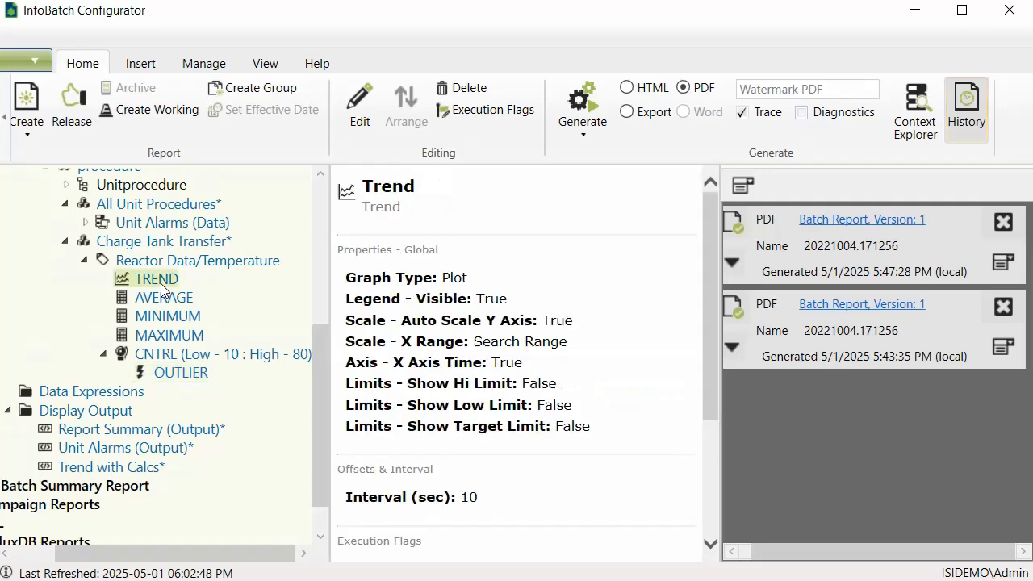
pyautogui.rightClick(161, 283)
pyautogui.click(207, 219)
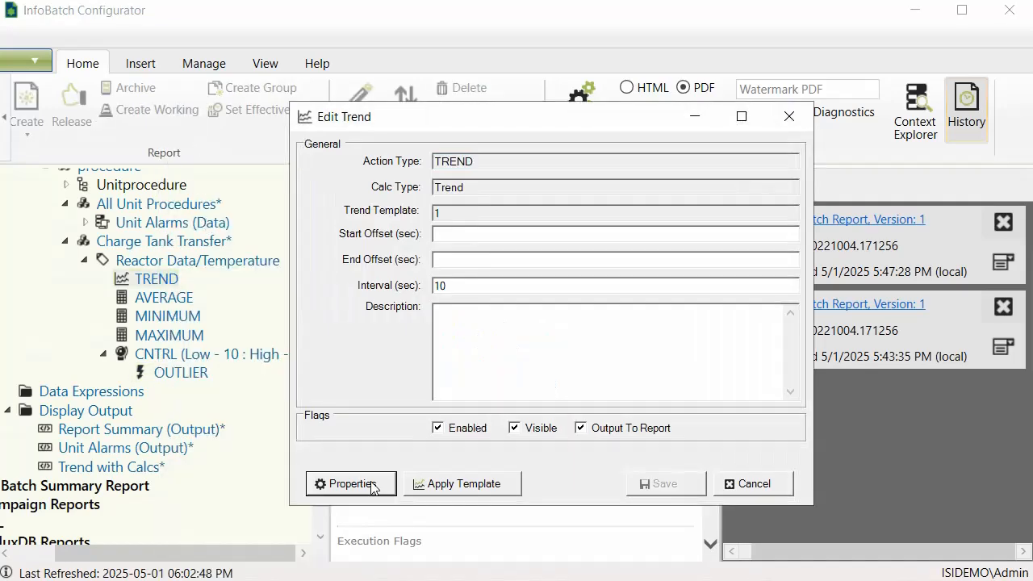
pyautogui.click(373, 484)
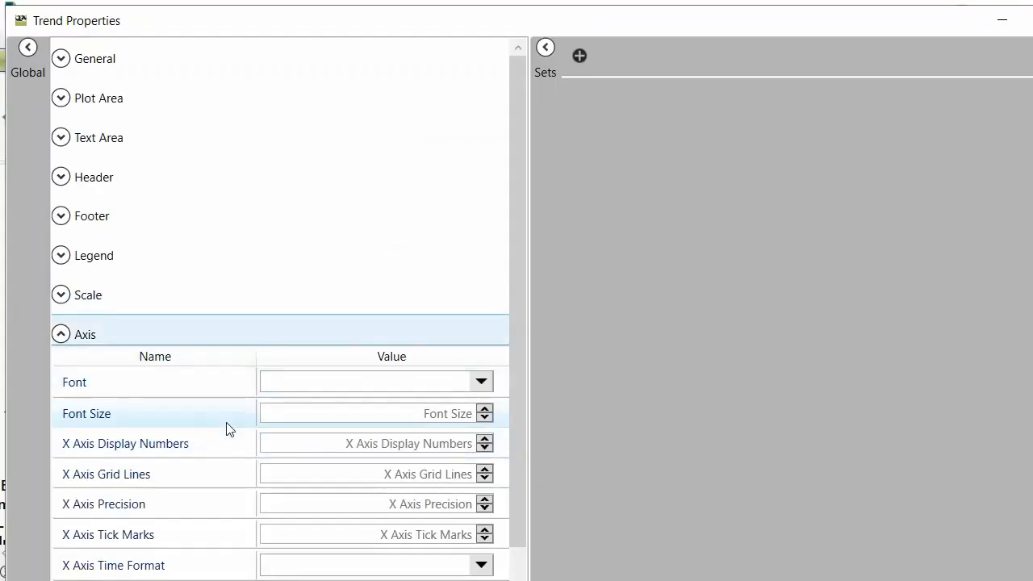
pyautogui.click(396, 466)
pyautogui.scroll(-1, 420, 462)
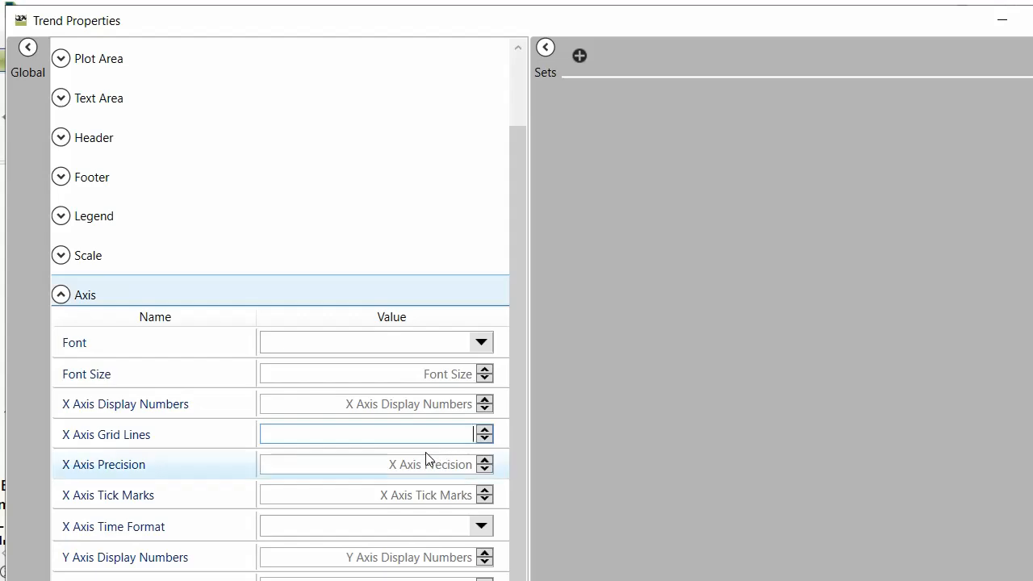
pyautogui.write('5')
pyautogui.click(60, 295)
pyautogui.click(272, 484)
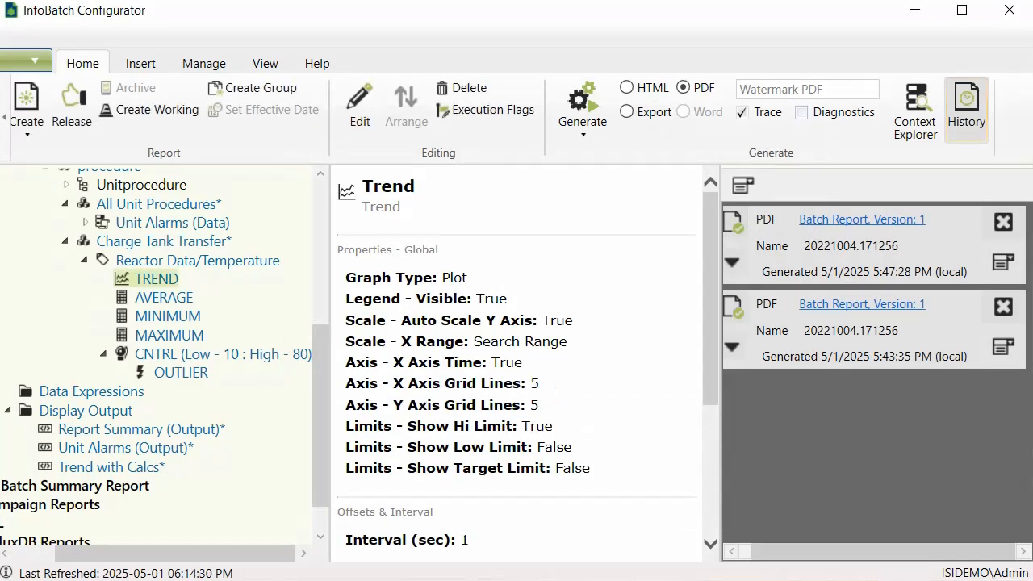
# Step: Switch to InfoBatch Web Server in the browser and run Batch Report Version 1 for batch 20221004.171256
pyautogui.hotkey('alt', 'Tab')
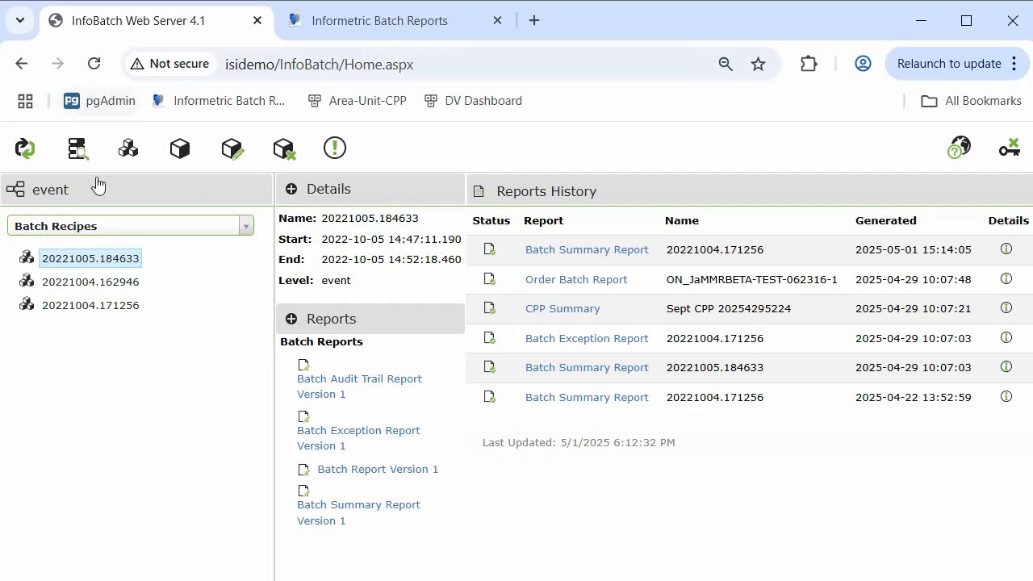
pyautogui.click(104, 308)
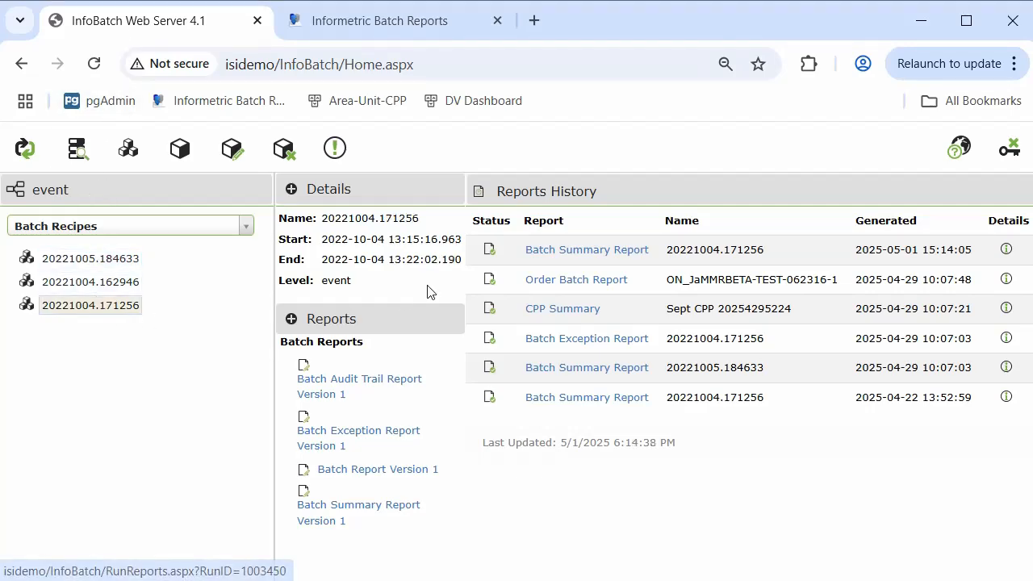
pyautogui.click(394, 476)
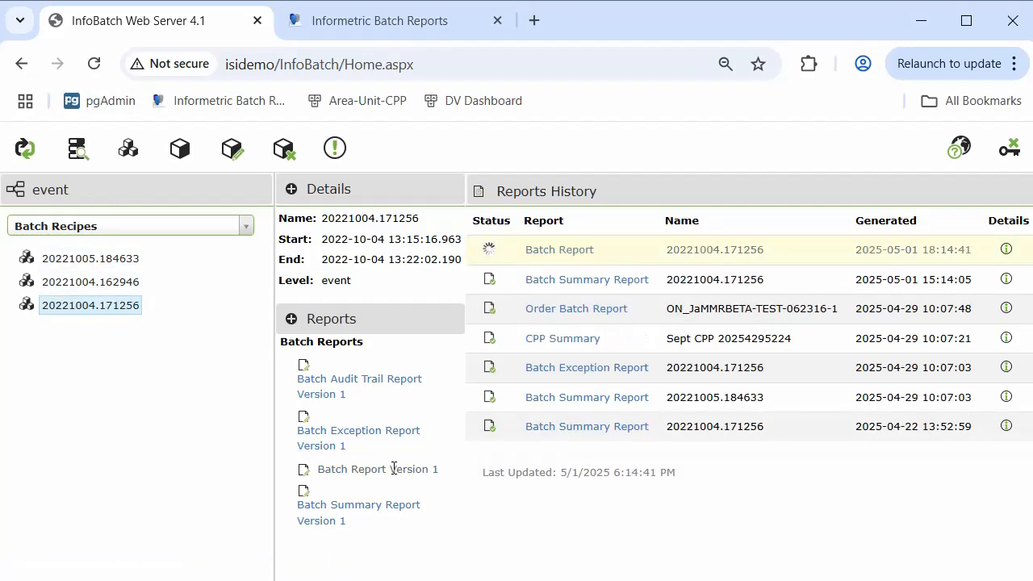
# Step: Open the newly generated Batch Report and examine its unit alarms, temperature exceptions, trend with high limit, and calculations table
pyautogui.click(565, 250)
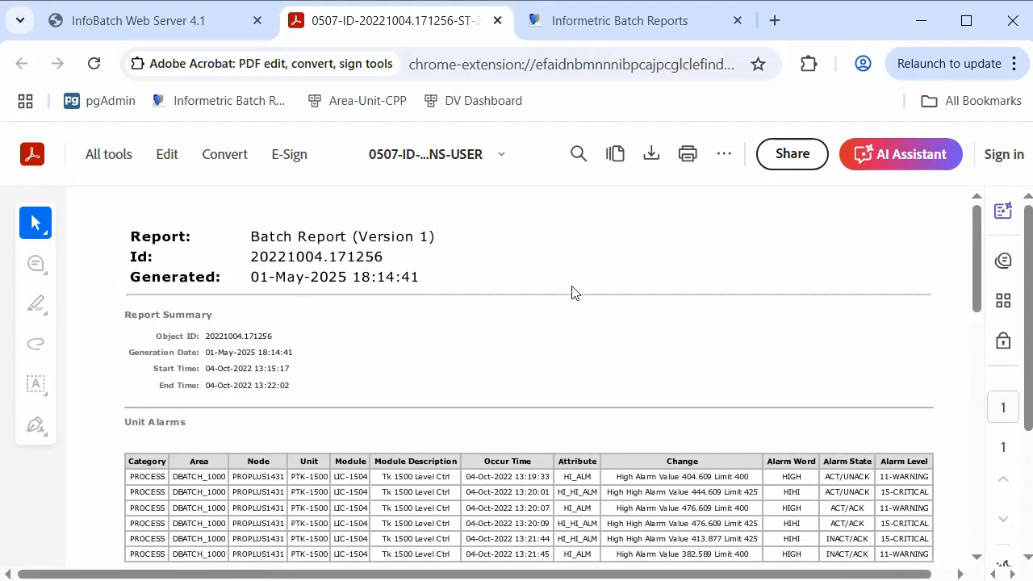
pyautogui.scroll(-1, 575, 282)
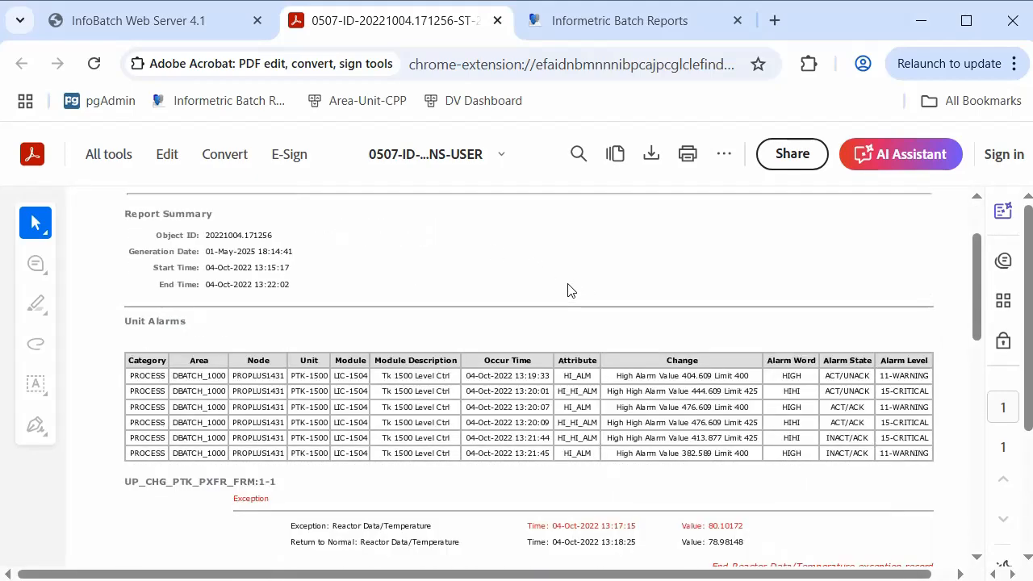
pyautogui.scroll(-1, 568, 287)
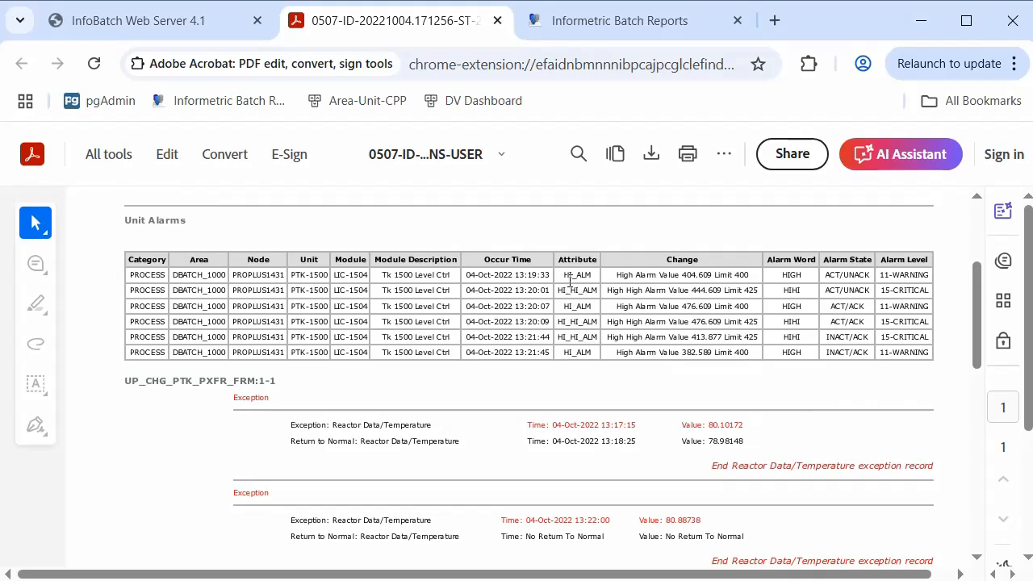
pyautogui.scroll(-1, 568, 279)
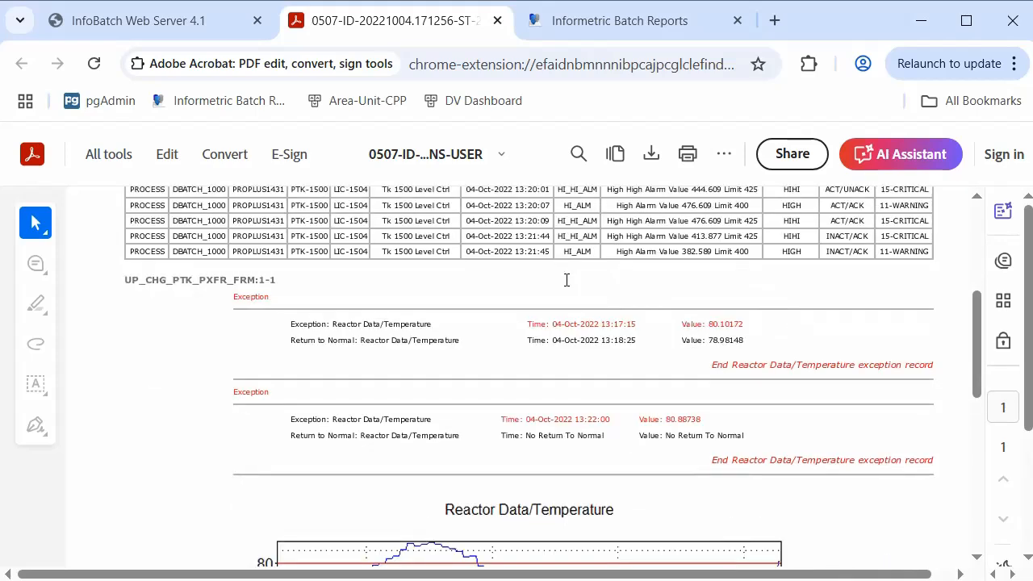
pyautogui.scroll(-1, 567, 280)
pyautogui.scroll(-2, 565, 286)
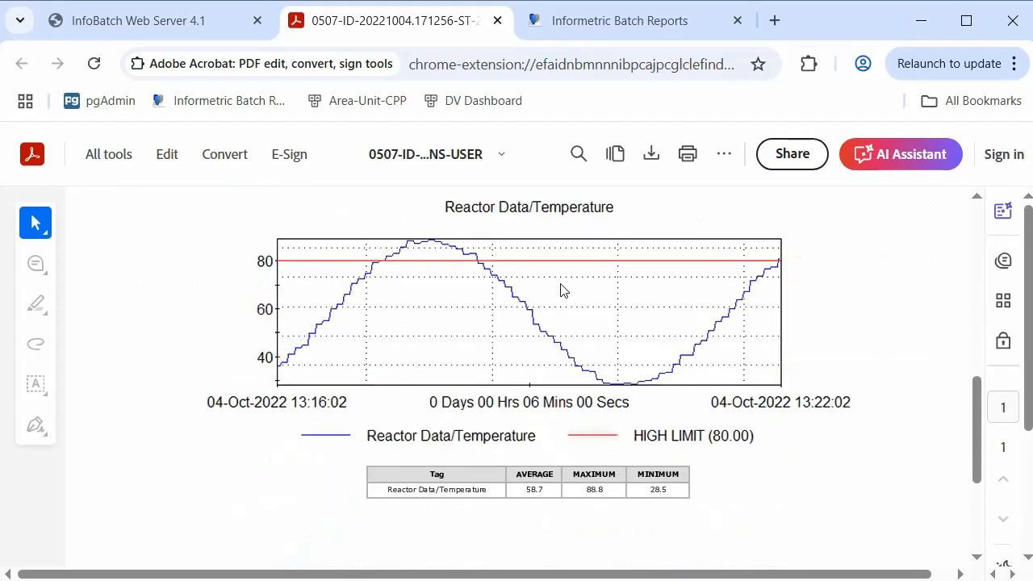
pyautogui.scroll(1, 563, 290)
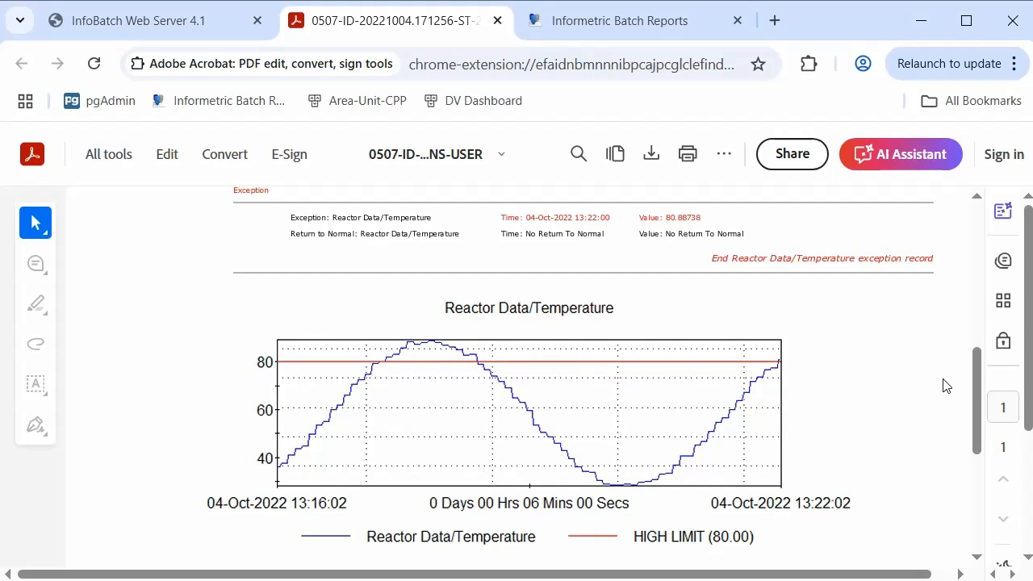
pyautogui.moveTo(981, 369); pyautogui.dragTo(981, 389)
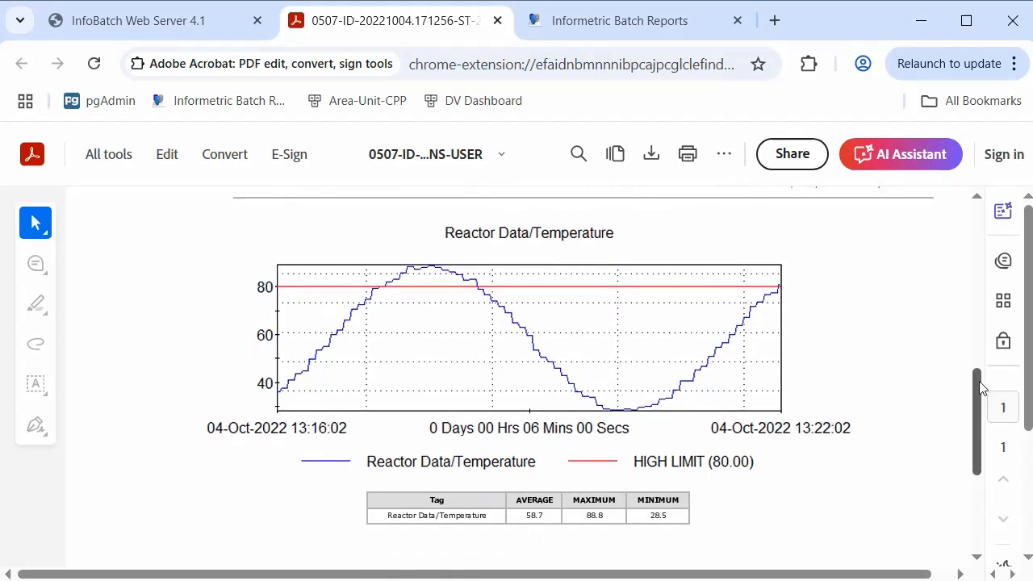